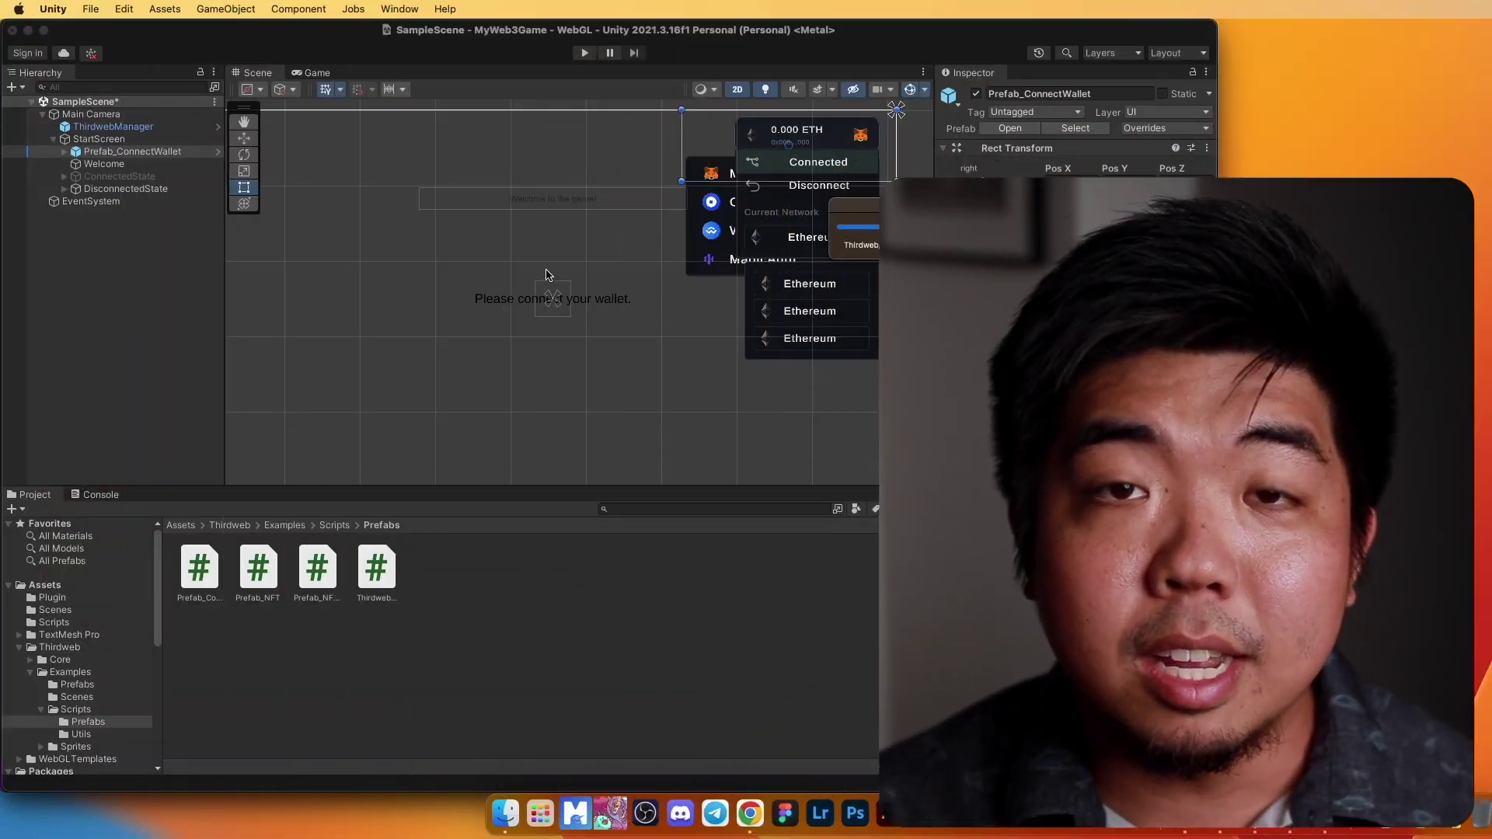
# Step: Select Prefab_ConnectWallet, open Build Settings, then start editing the NotConnected label's text
pyautogui.click(532, 567)
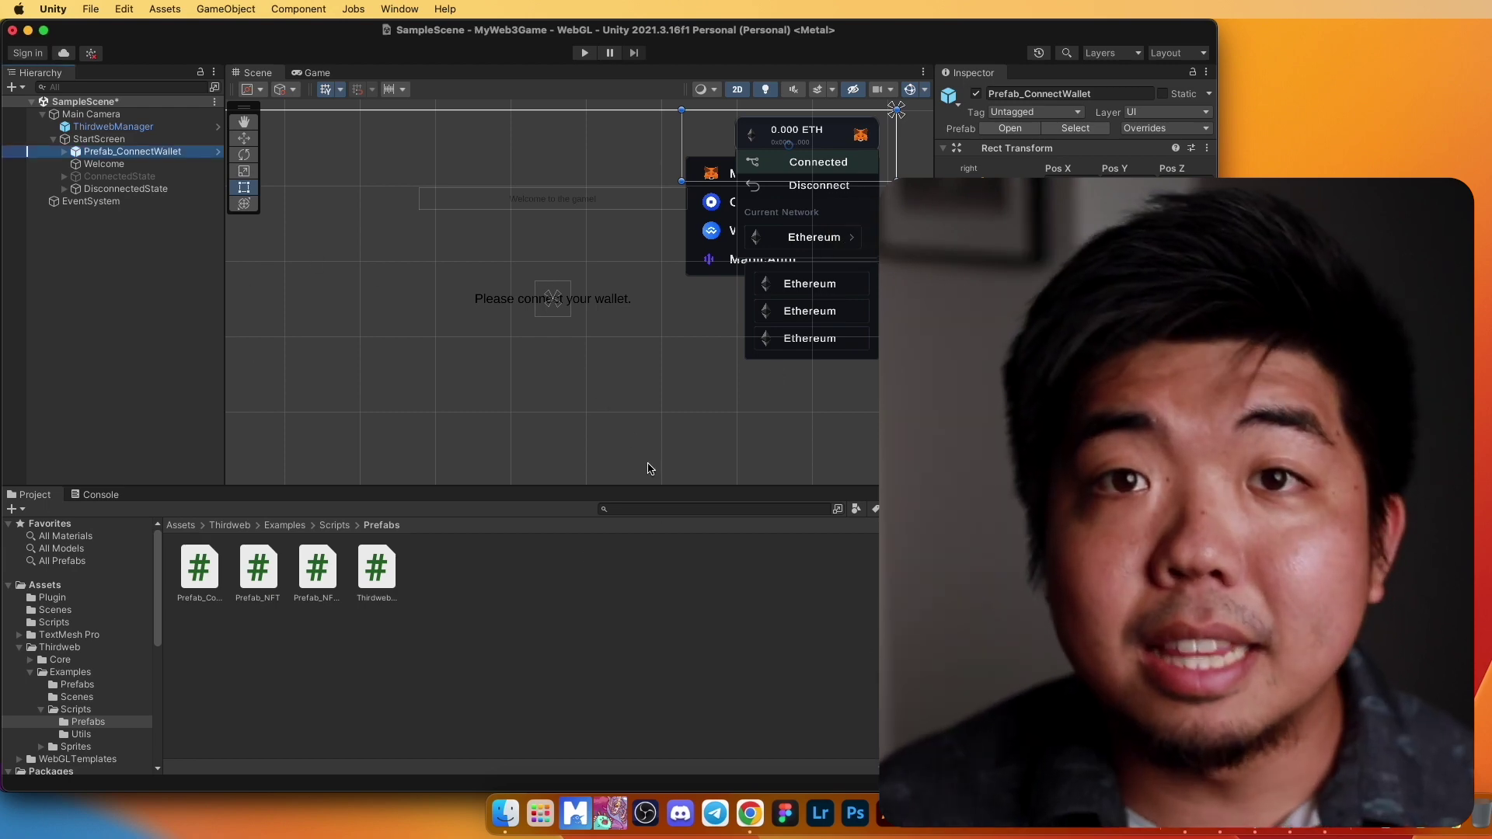
pyautogui.click(91, 8)
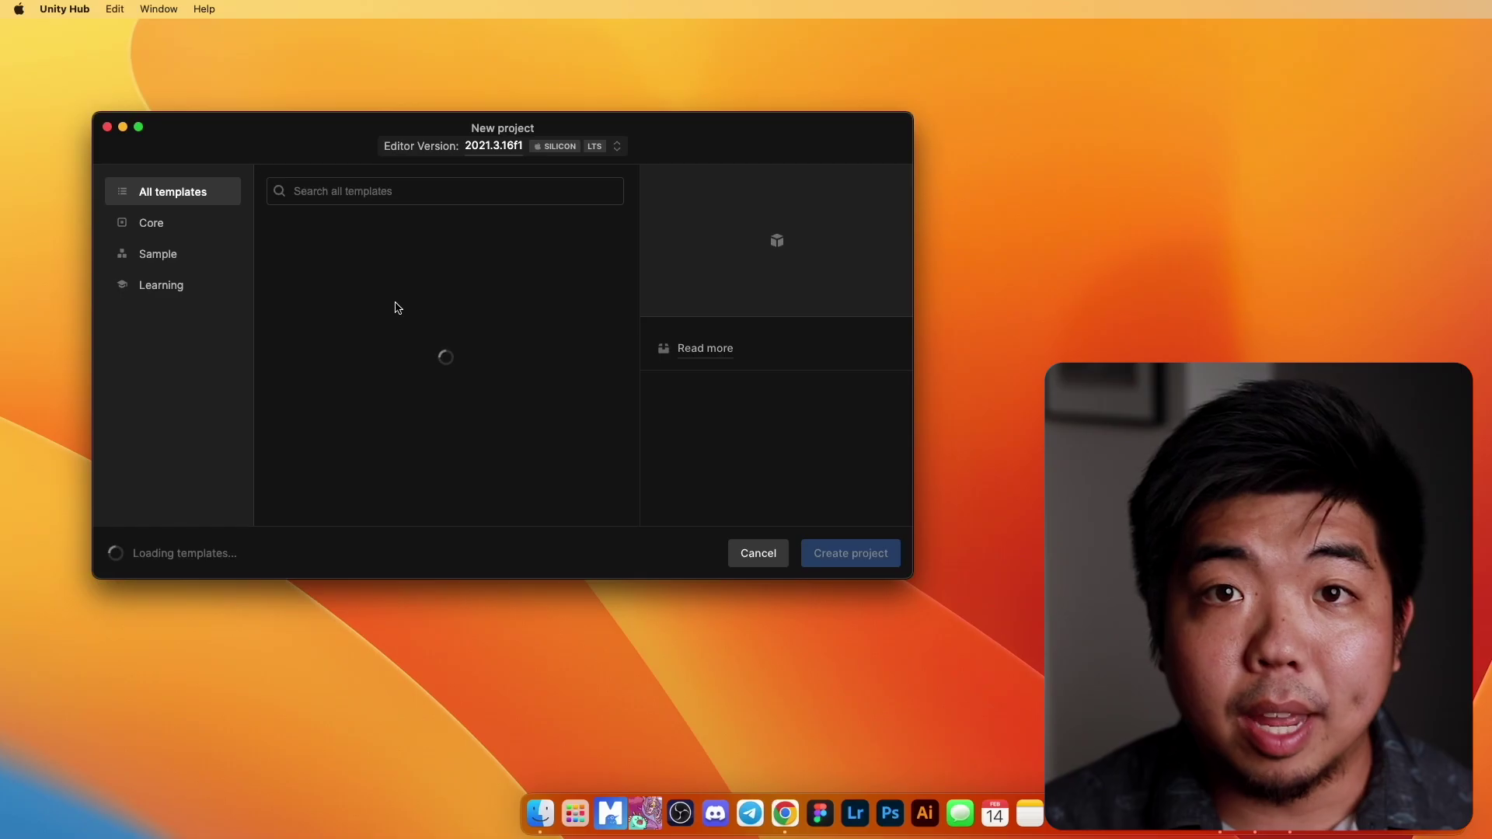
pyautogui.click(399, 247)
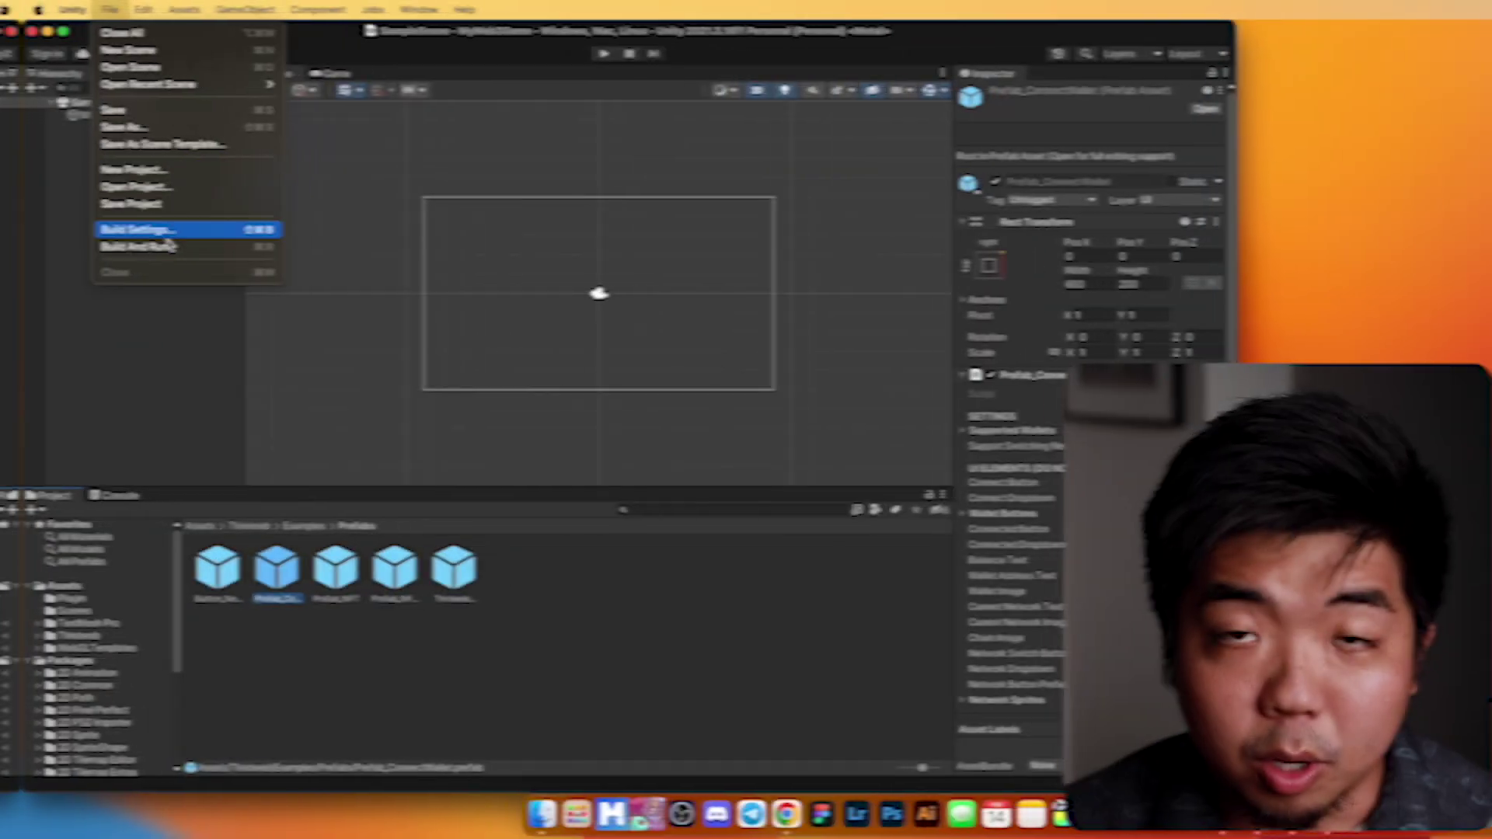
pyautogui.click(136, 230)
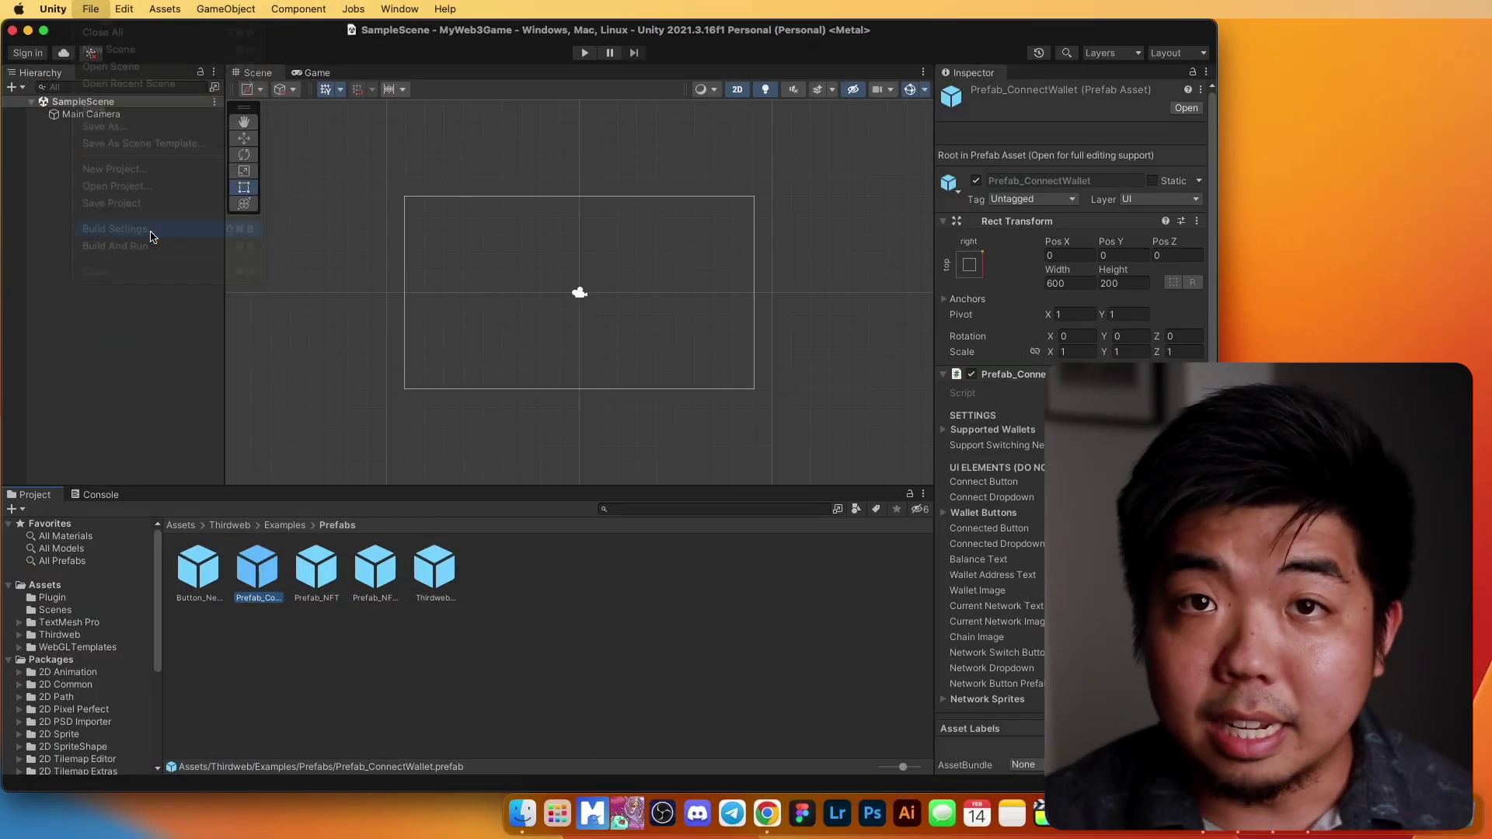
pyautogui.click(798, 238)
pyautogui.moveTo(798, 238); pyautogui.dragTo(556, 91)
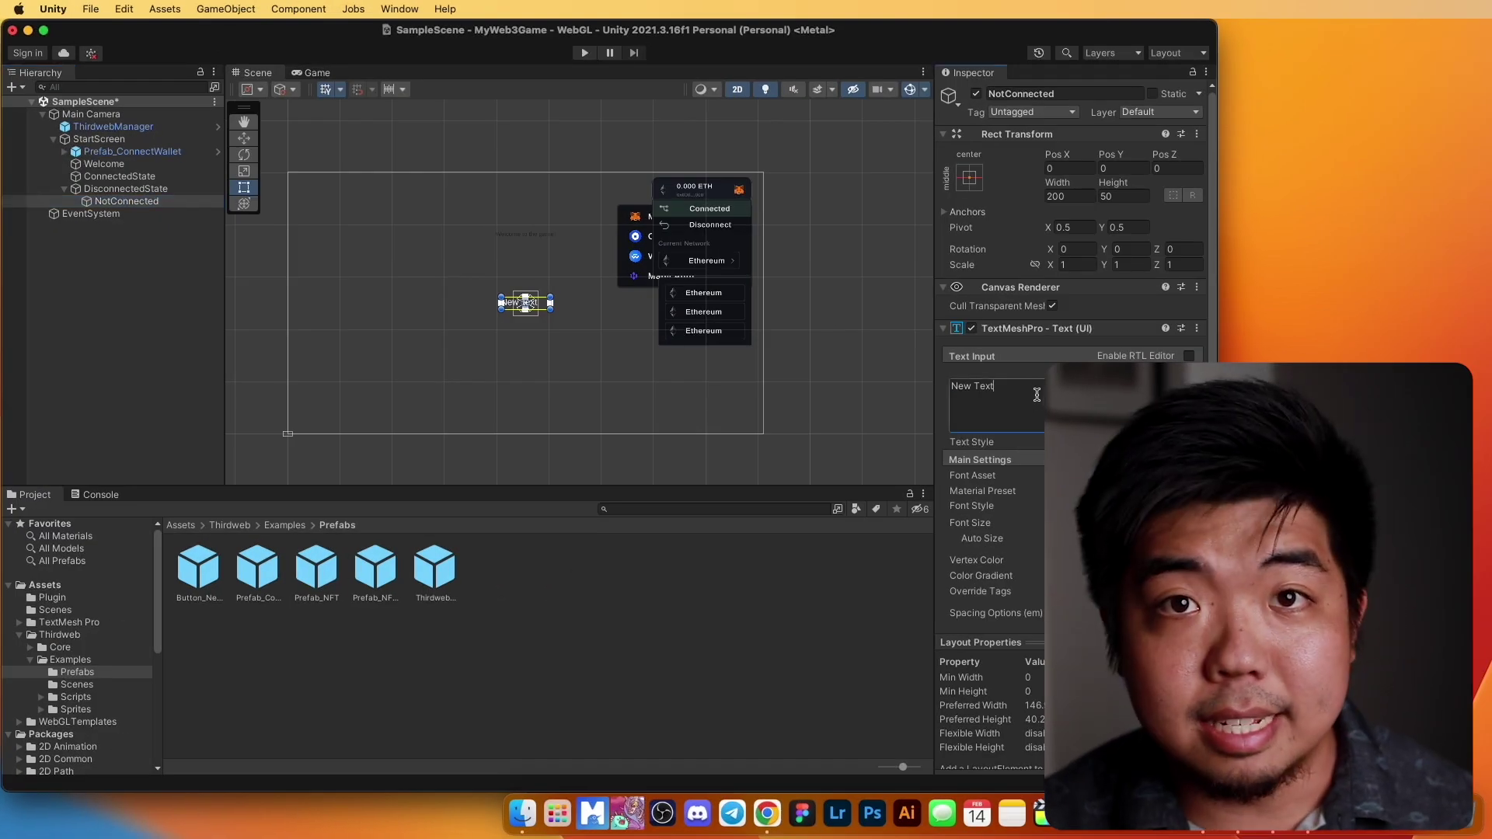
pyautogui.click(1041, 396)
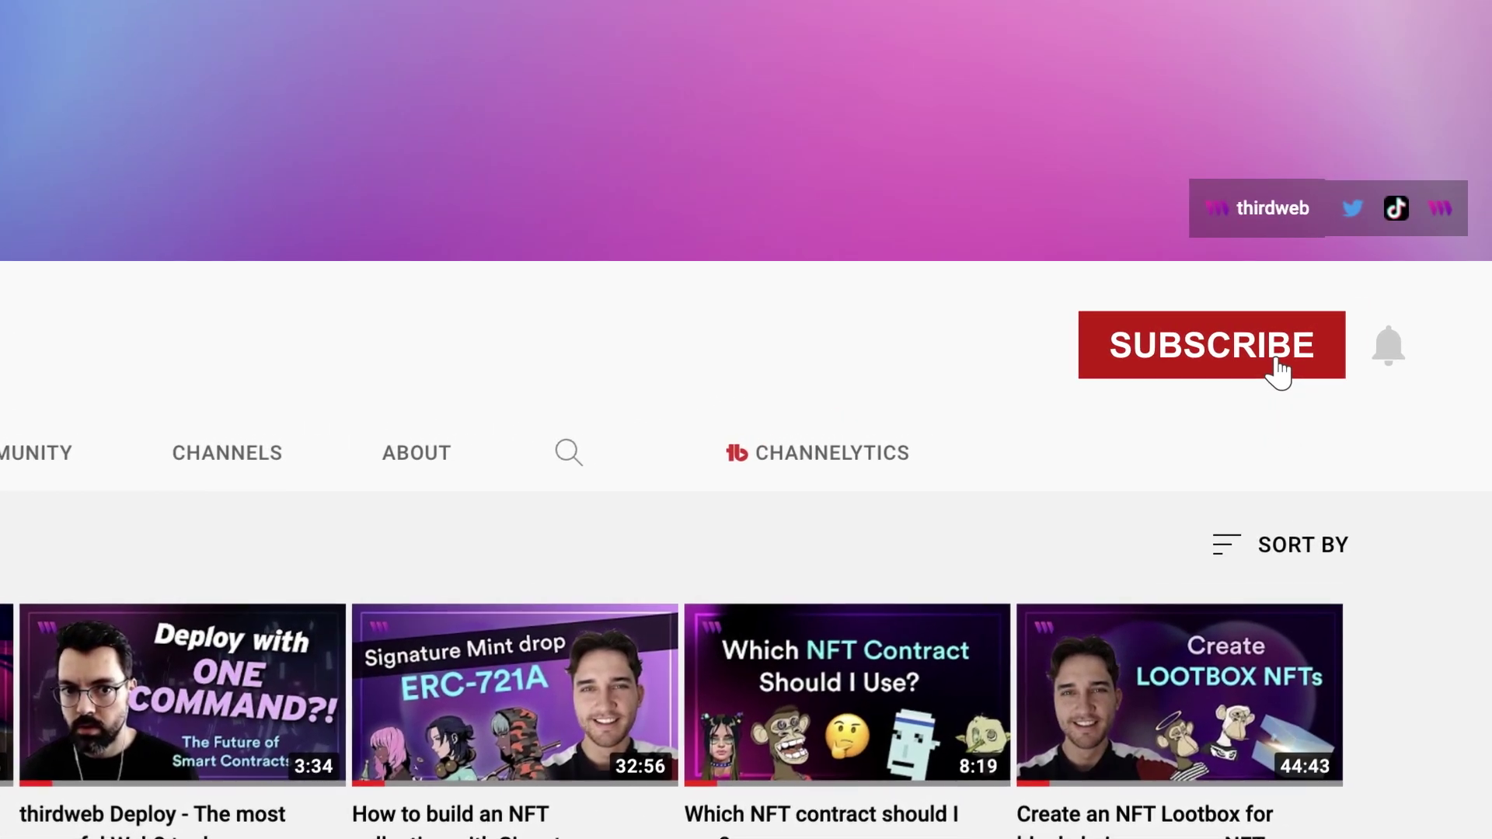
# Step: Hit SUBSCRIBE on the thirdweb YouTube channel page
pyautogui.click(1277, 367)
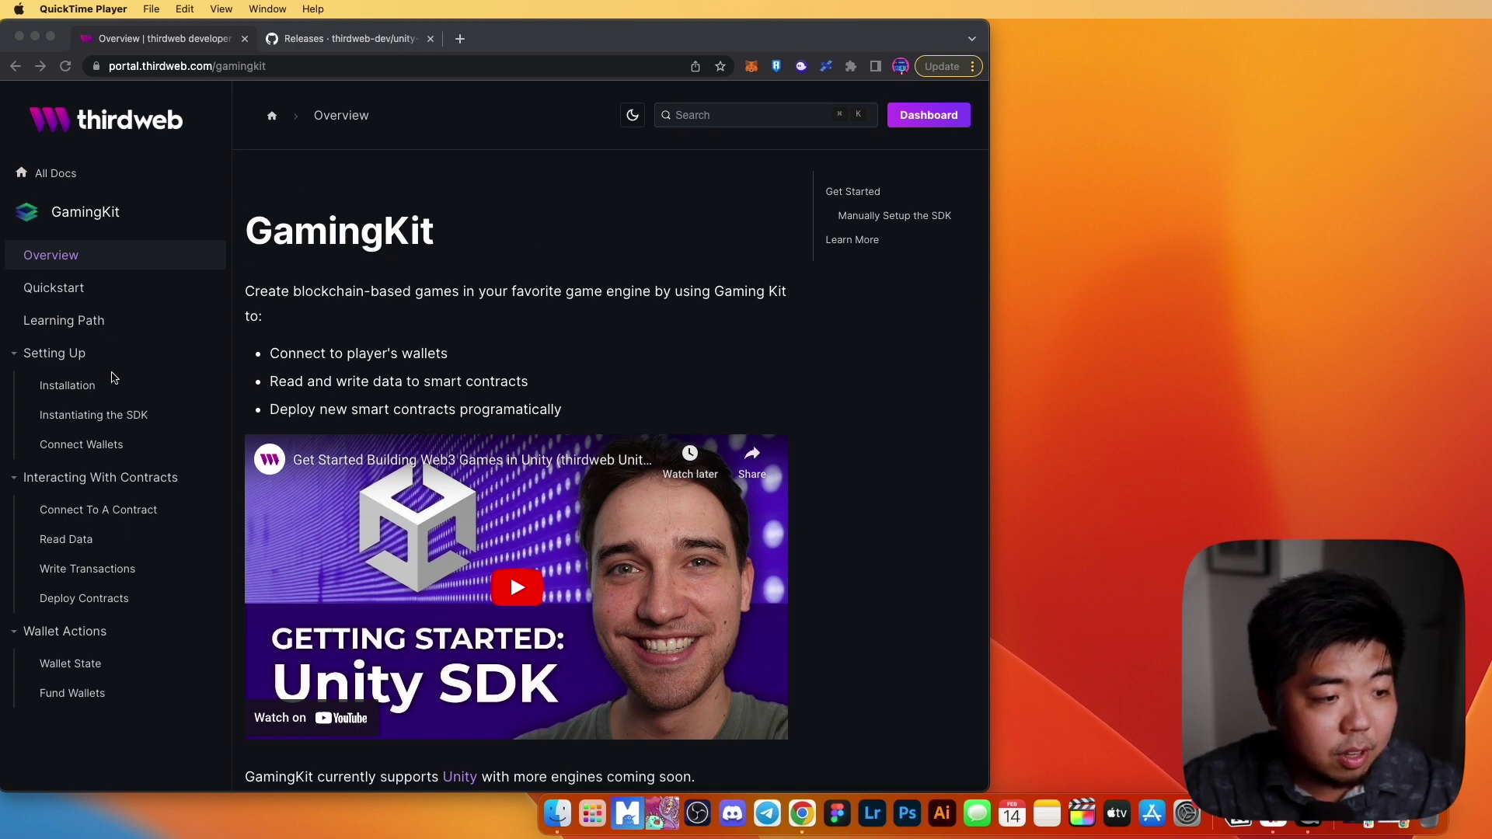
# Step: Go to GamingKit's Setting Up > Installation page in the sidebar
pyautogui.click(68, 387)
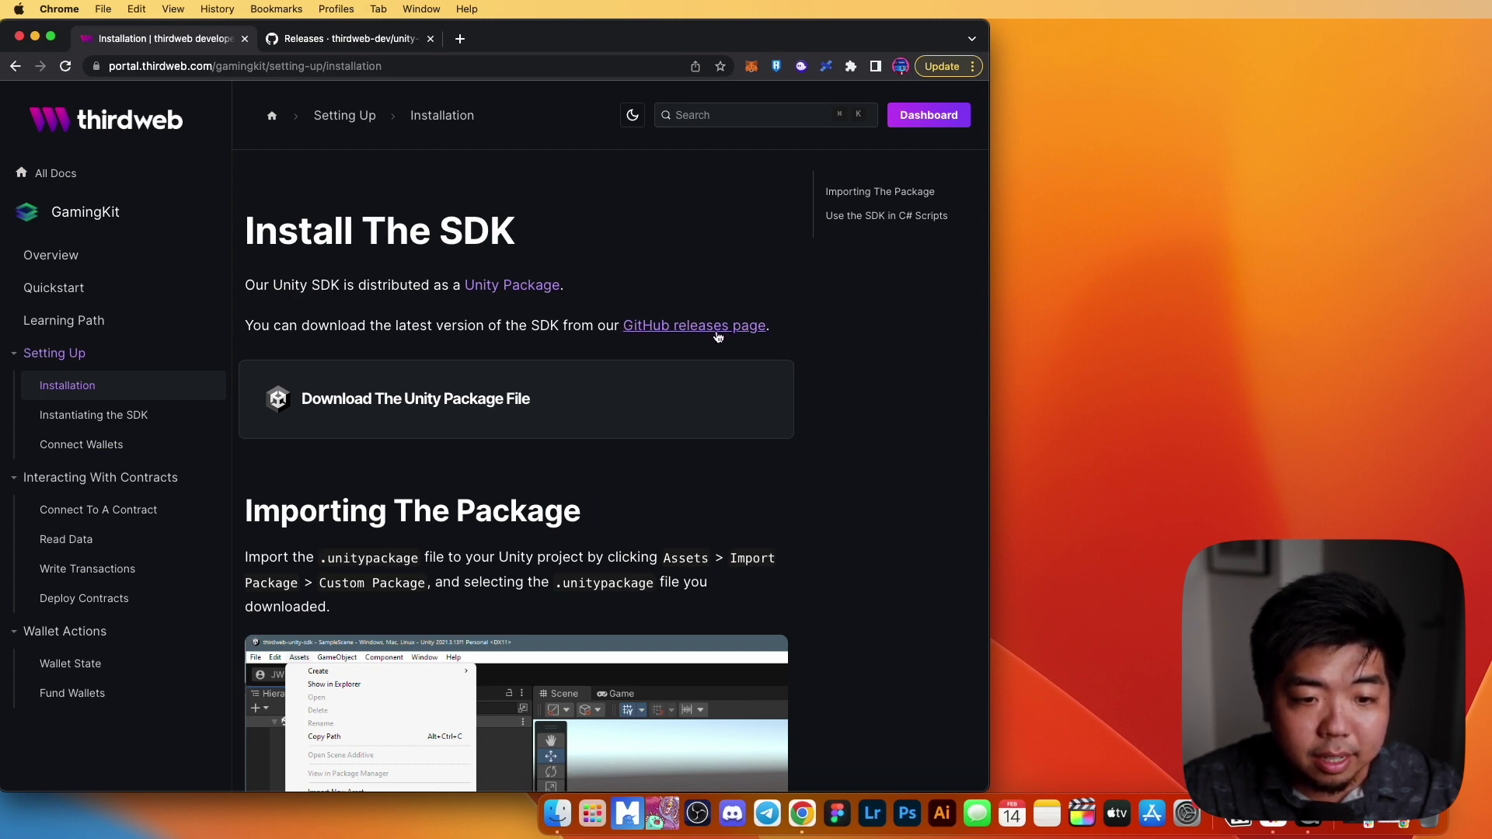
# Step: From unity-sdk Releases, download thirdweb-unity-sdk-v1.1.2.unitypackage under the v1.1.2 assets
pyautogui.click(340, 38)
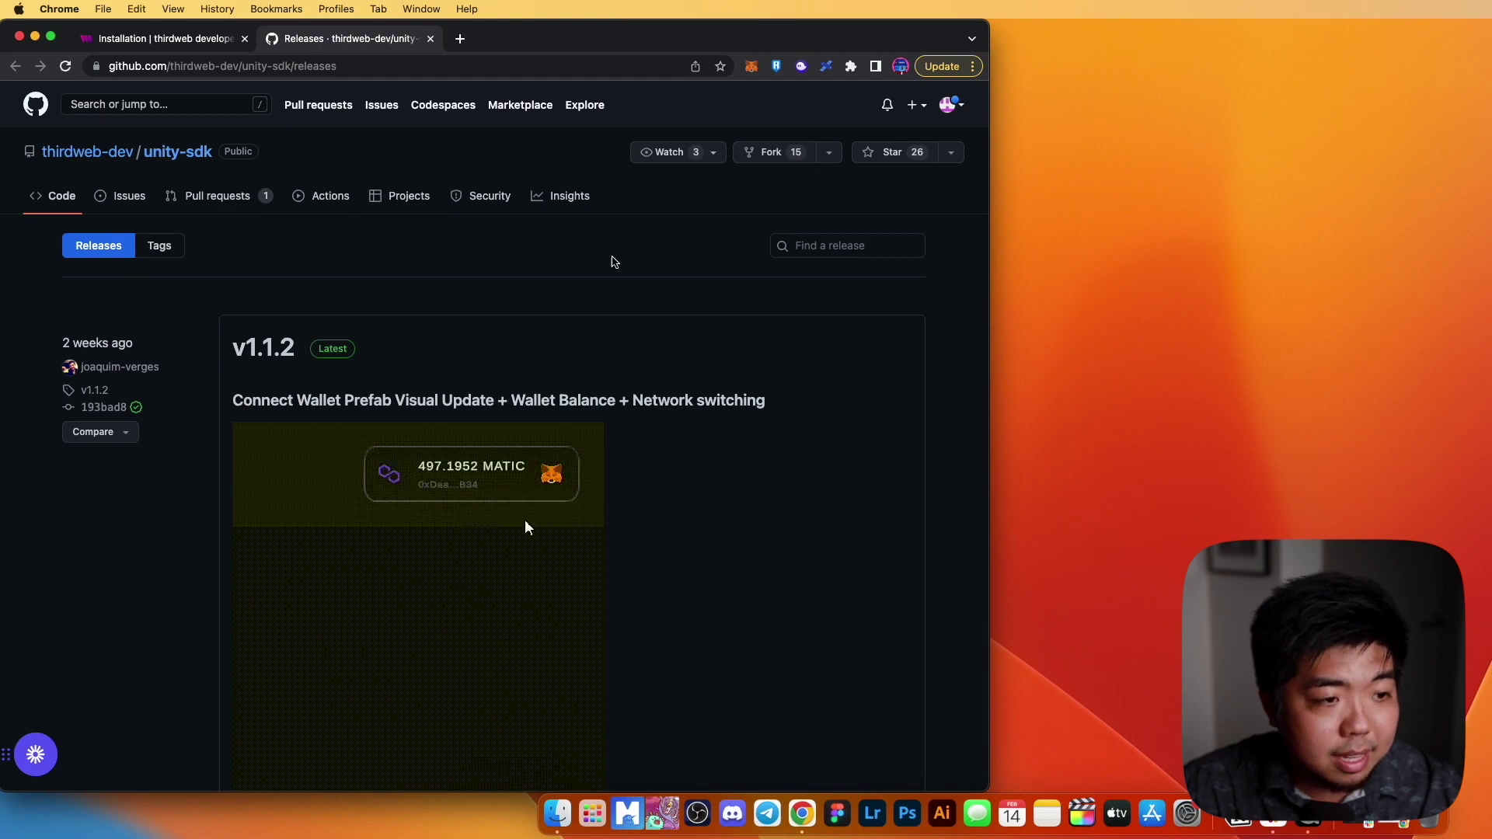
pyautogui.scroll(-6, 522, 466)
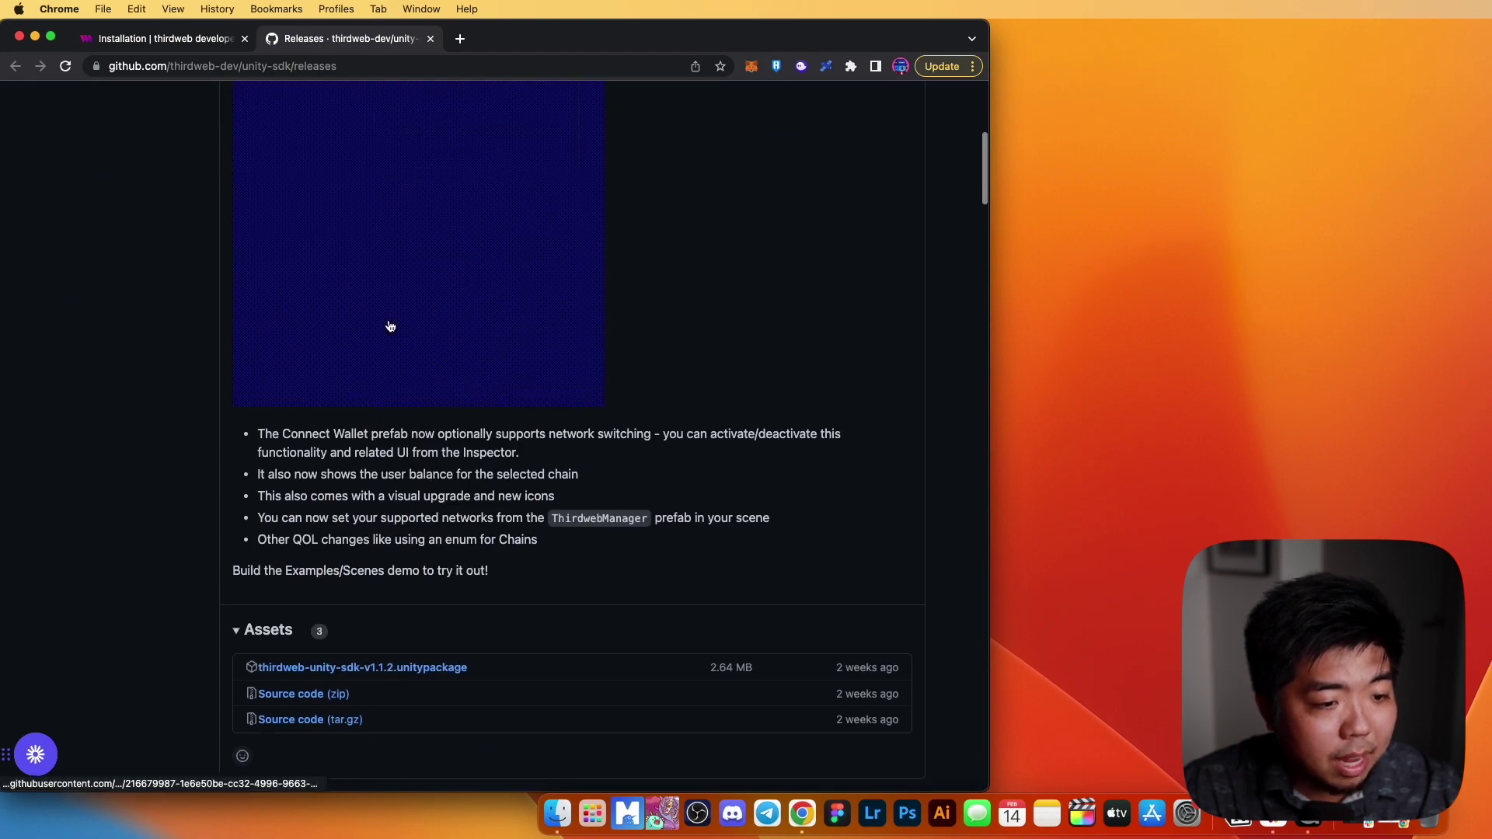
pyautogui.scroll(6, 390, 326)
pyautogui.scroll(-1, 390, 326)
pyautogui.scroll(-2, 390, 326)
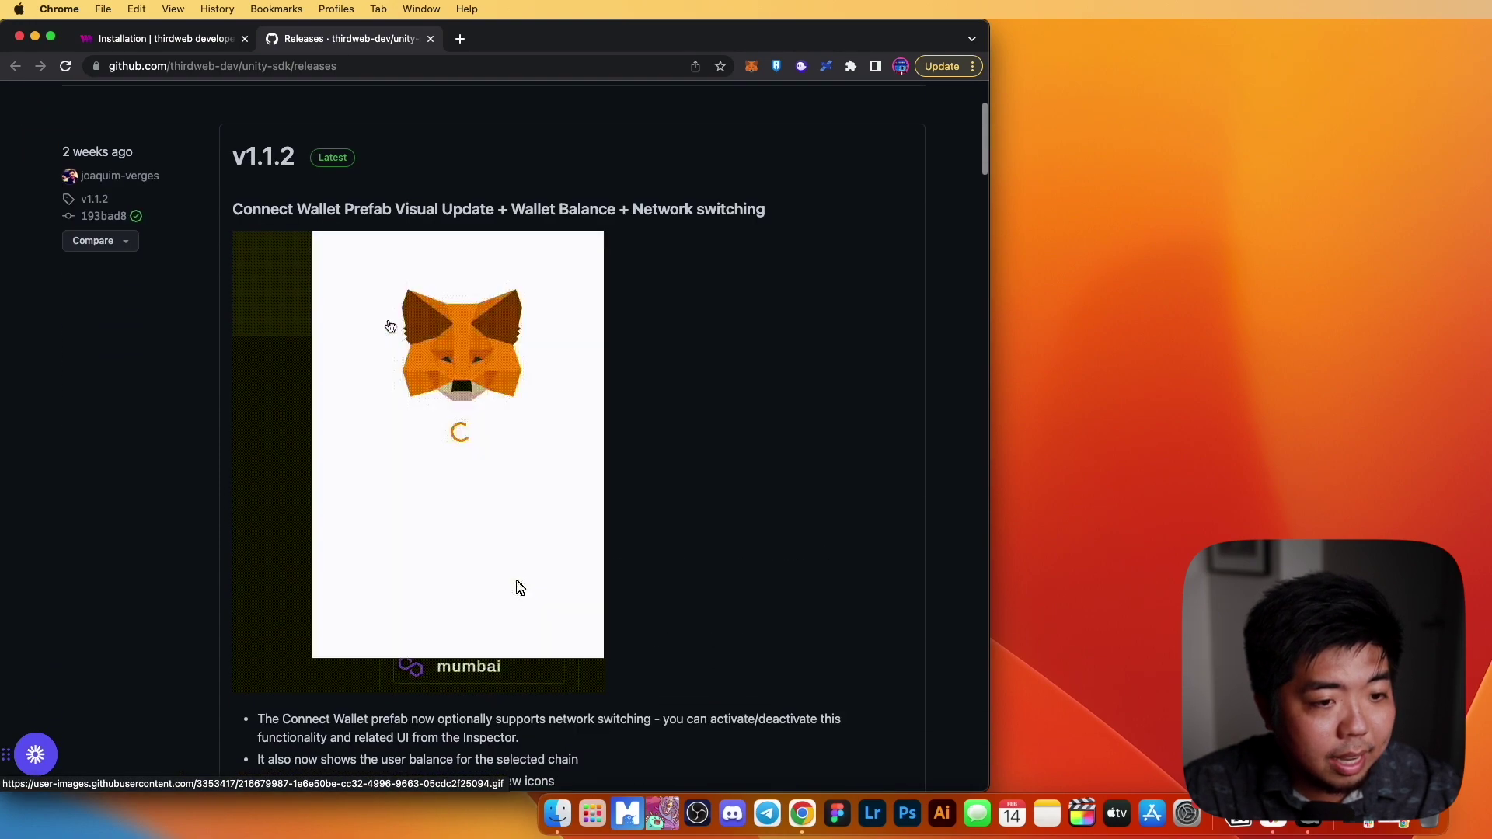
pyautogui.scroll(-3, 390, 326)
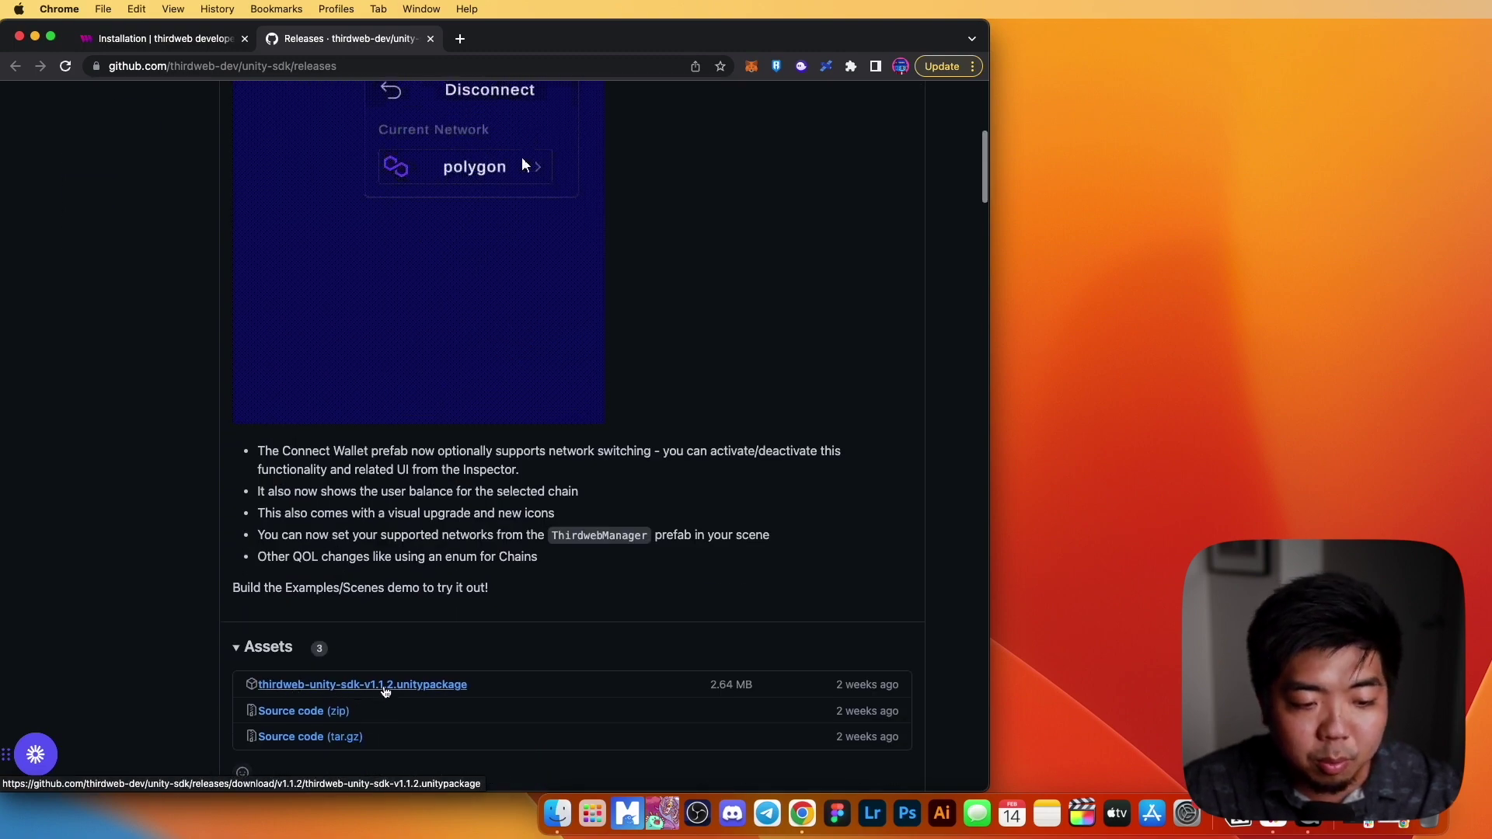
pyautogui.scroll(10, 384, 684)
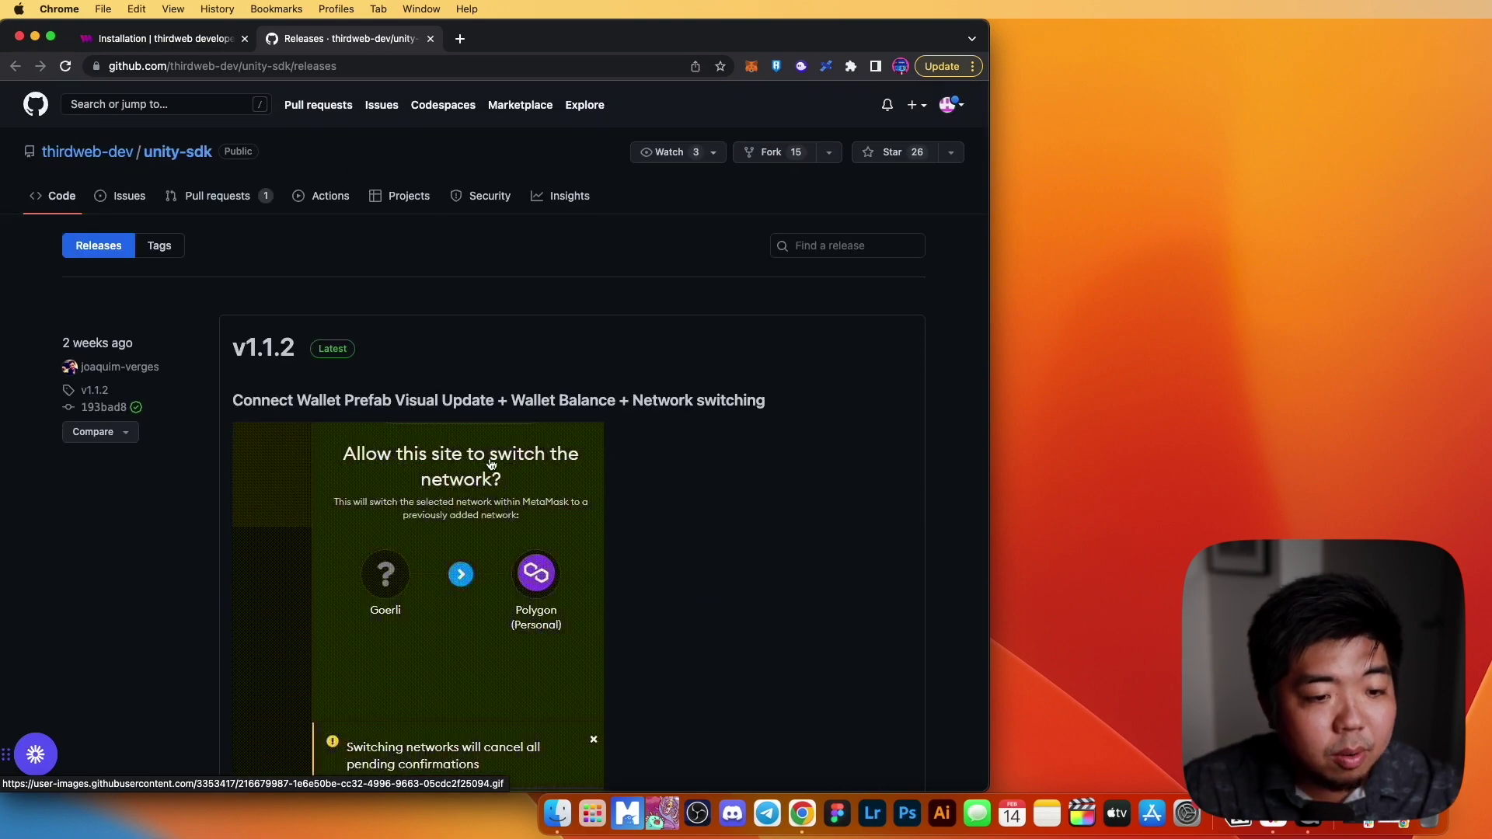
pyautogui.scroll(-3, 564, 469)
pyautogui.scroll(-2, 571, 711)
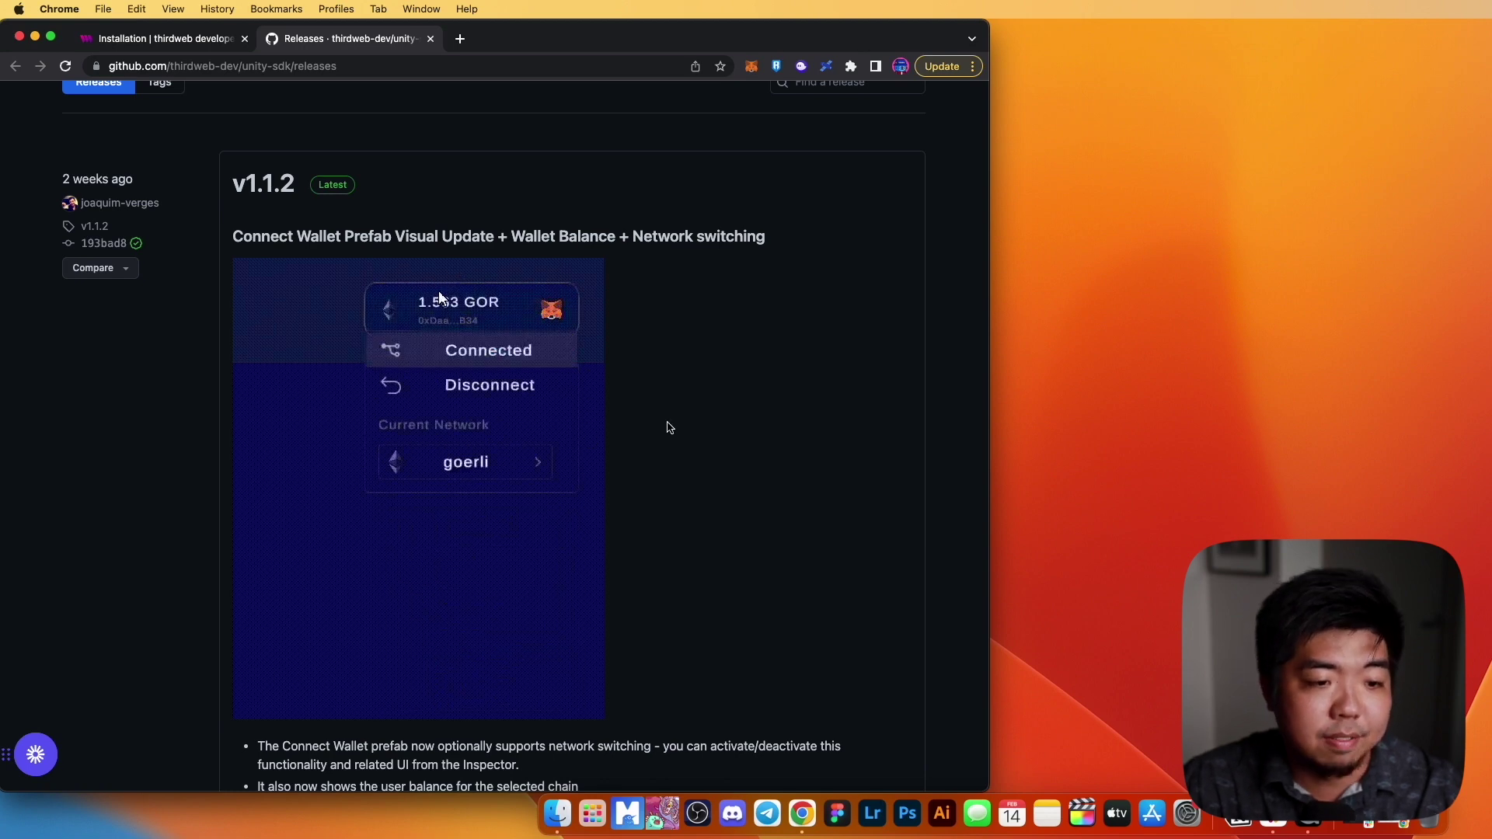
pyautogui.scroll(-8, 666, 459)
pyautogui.click(393, 626)
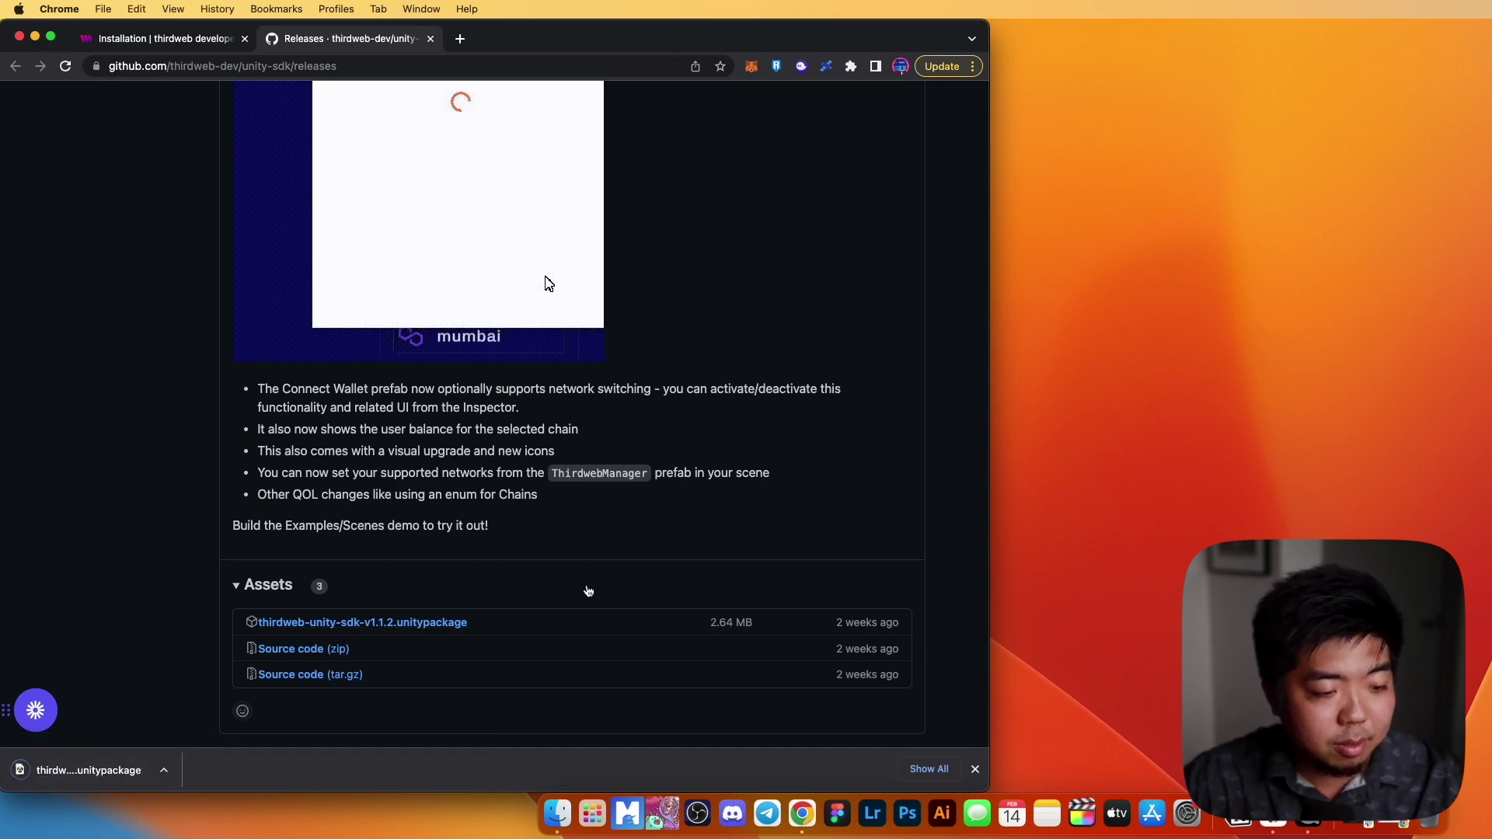
pyautogui.click(975, 768)
# Step: Launch Unity Hub through Spotlight search and bring its window into view
pyautogui.press('super+space')
pyautogui.write('uni')
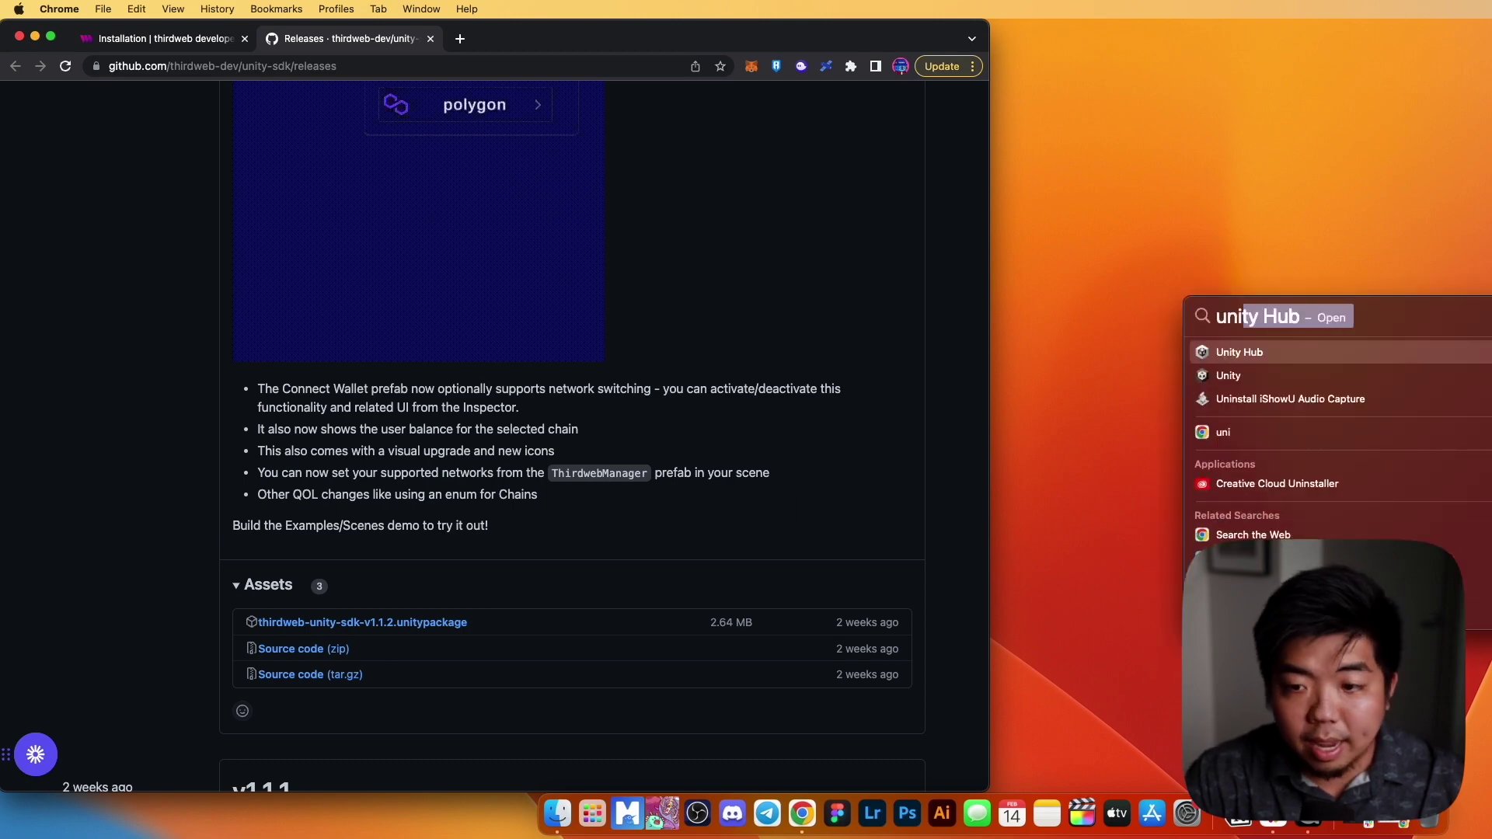
pyautogui.press('Return')
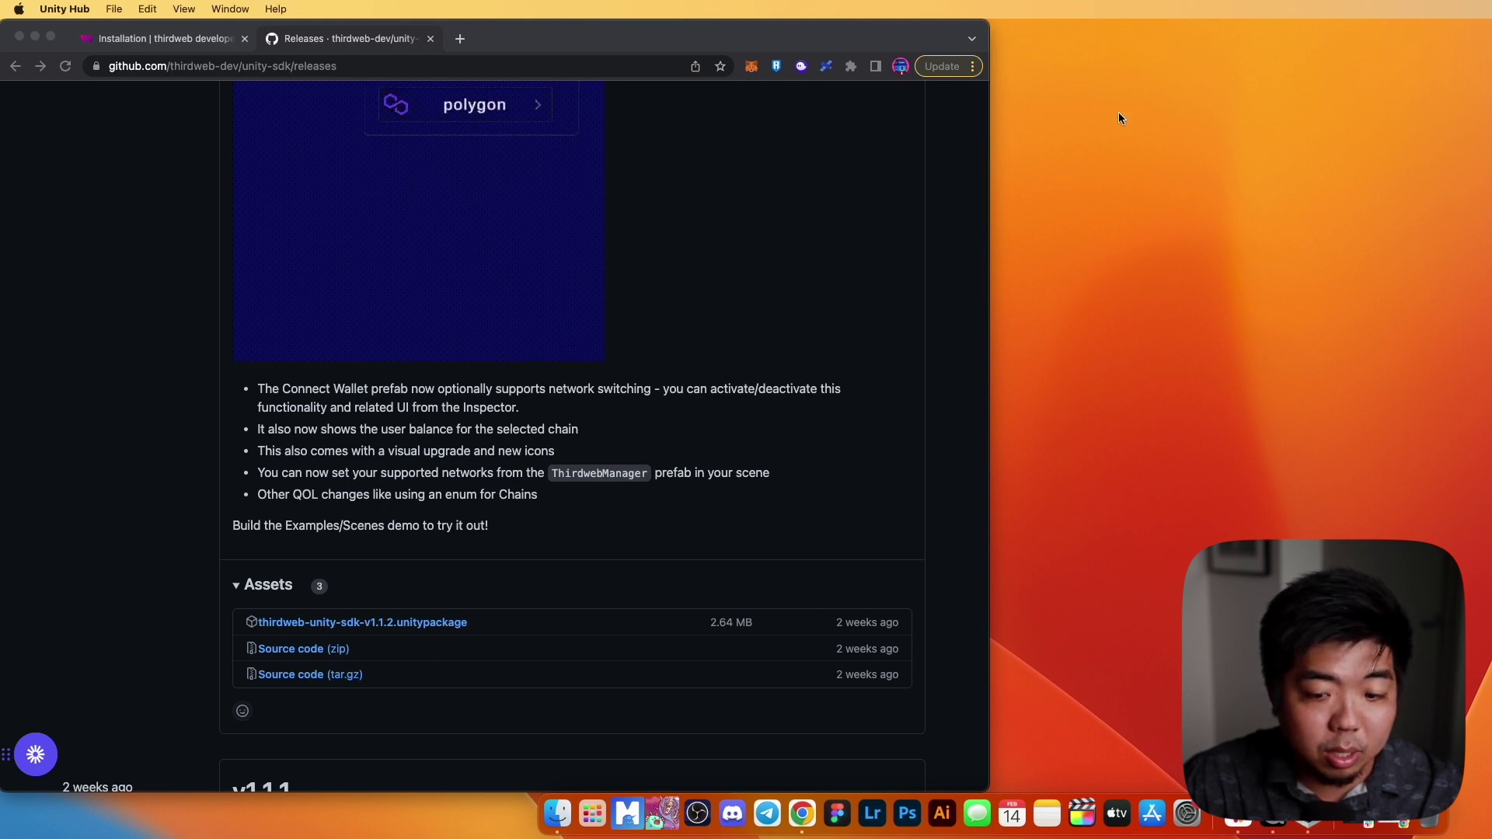
pyautogui.click(34, 37)
pyautogui.moveTo(695, 95); pyautogui.dragTo(563, 122)
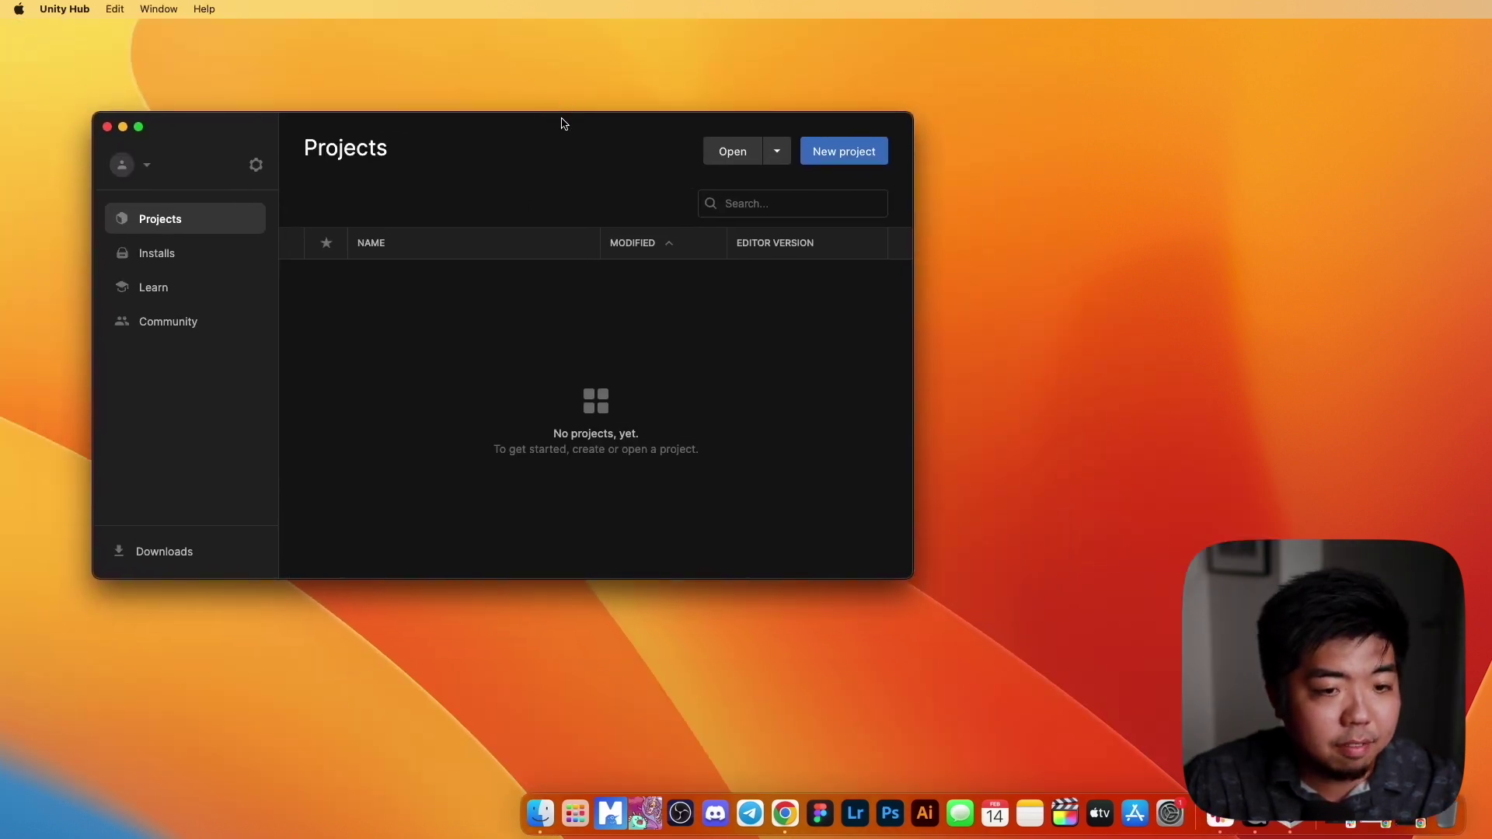
# Step: Start a new project from the 2D template named MyWeb3Game and create it
pyautogui.click(839, 152)
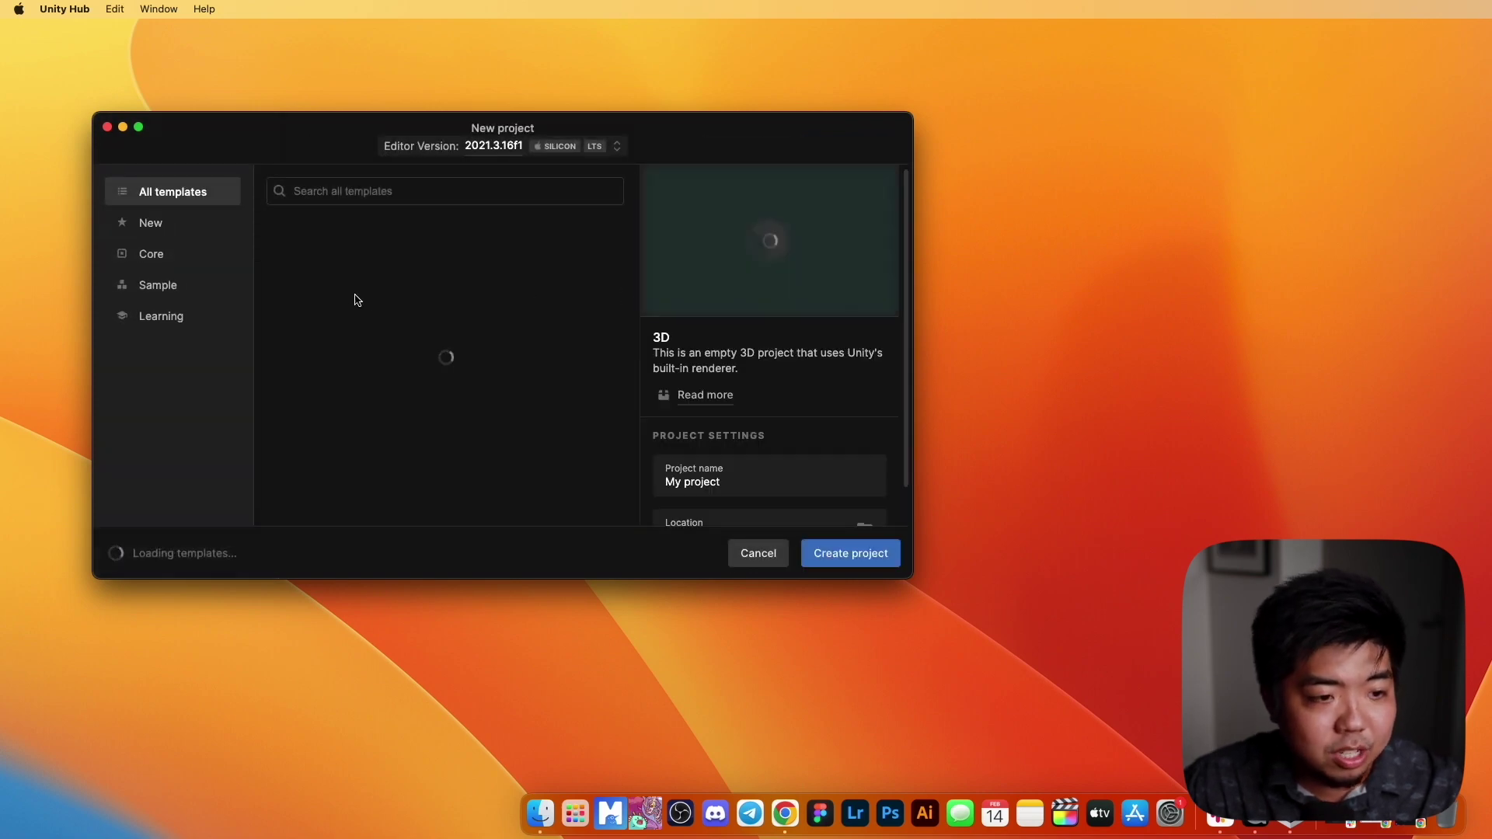
pyautogui.click(398, 248)
pyautogui.click(752, 489)
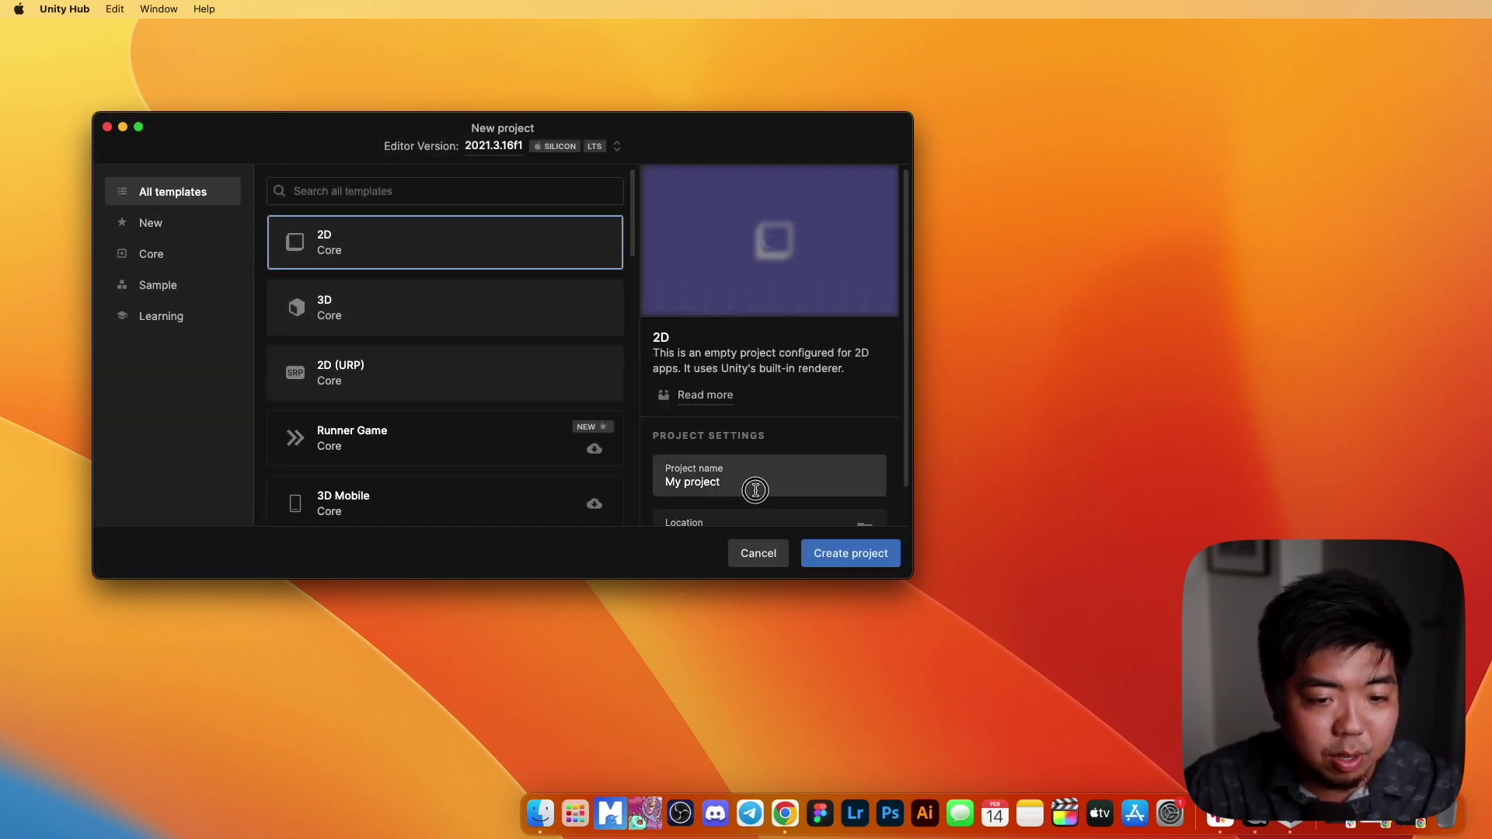
pyautogui.doubleClick(755, 490)
pyautogui.press('super+a')
pyautogui.write('M')
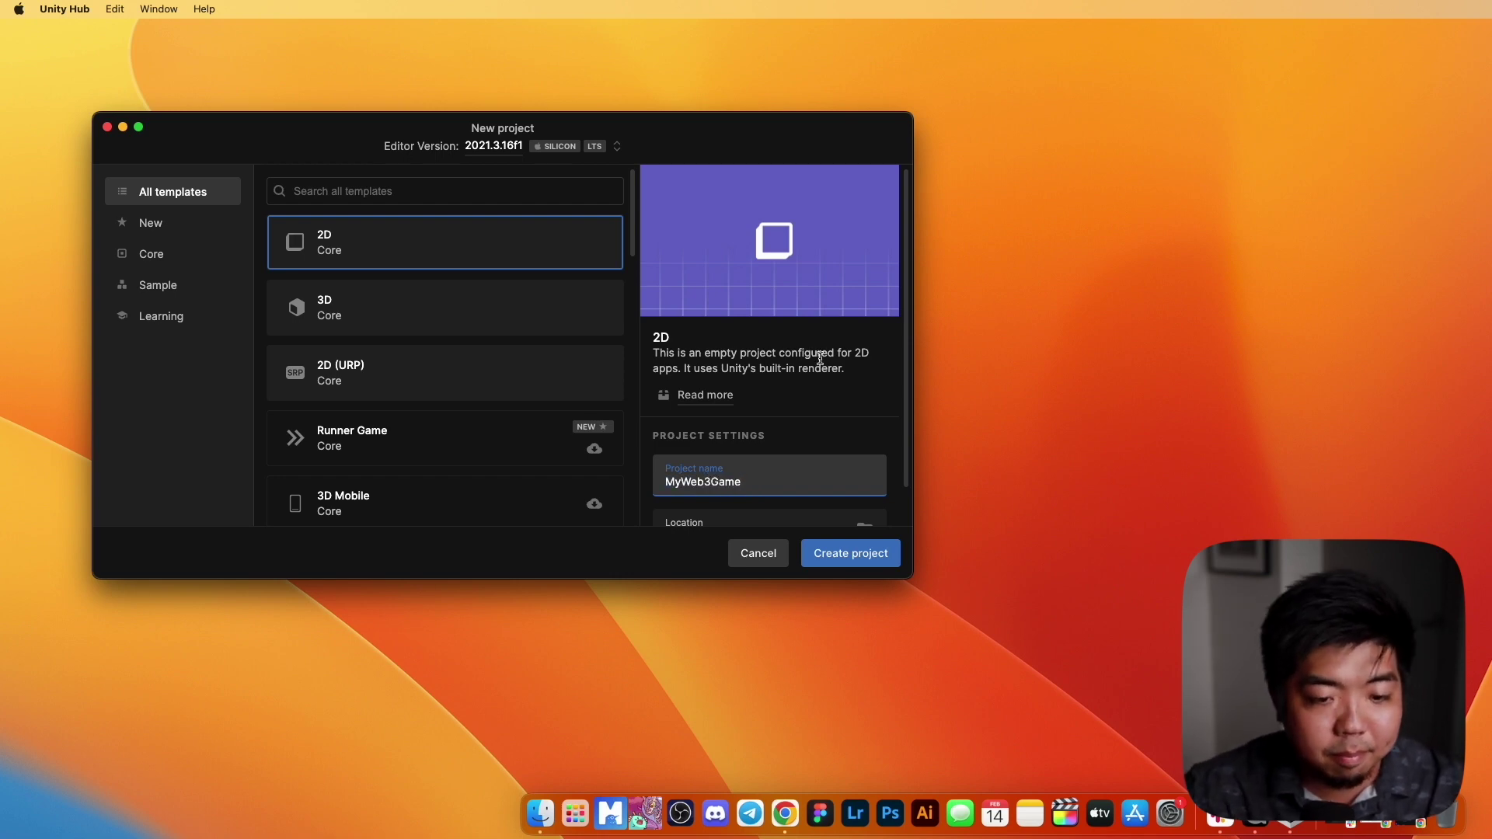
pyautogui.scroll(-2, 862, 477)
pyautogui.scroll(2, 863, 477)
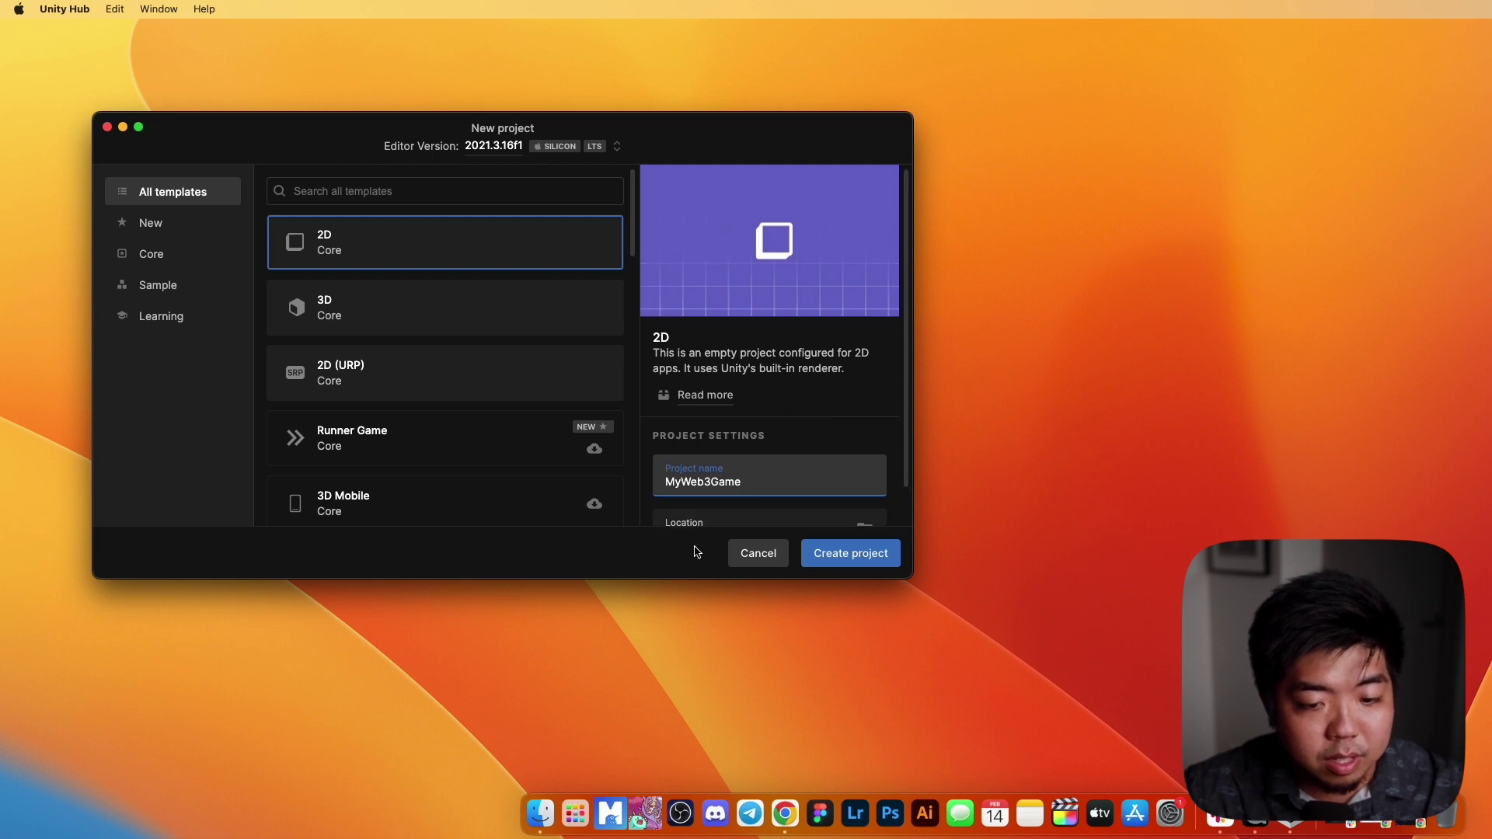
pyautogui.click(865, 558)
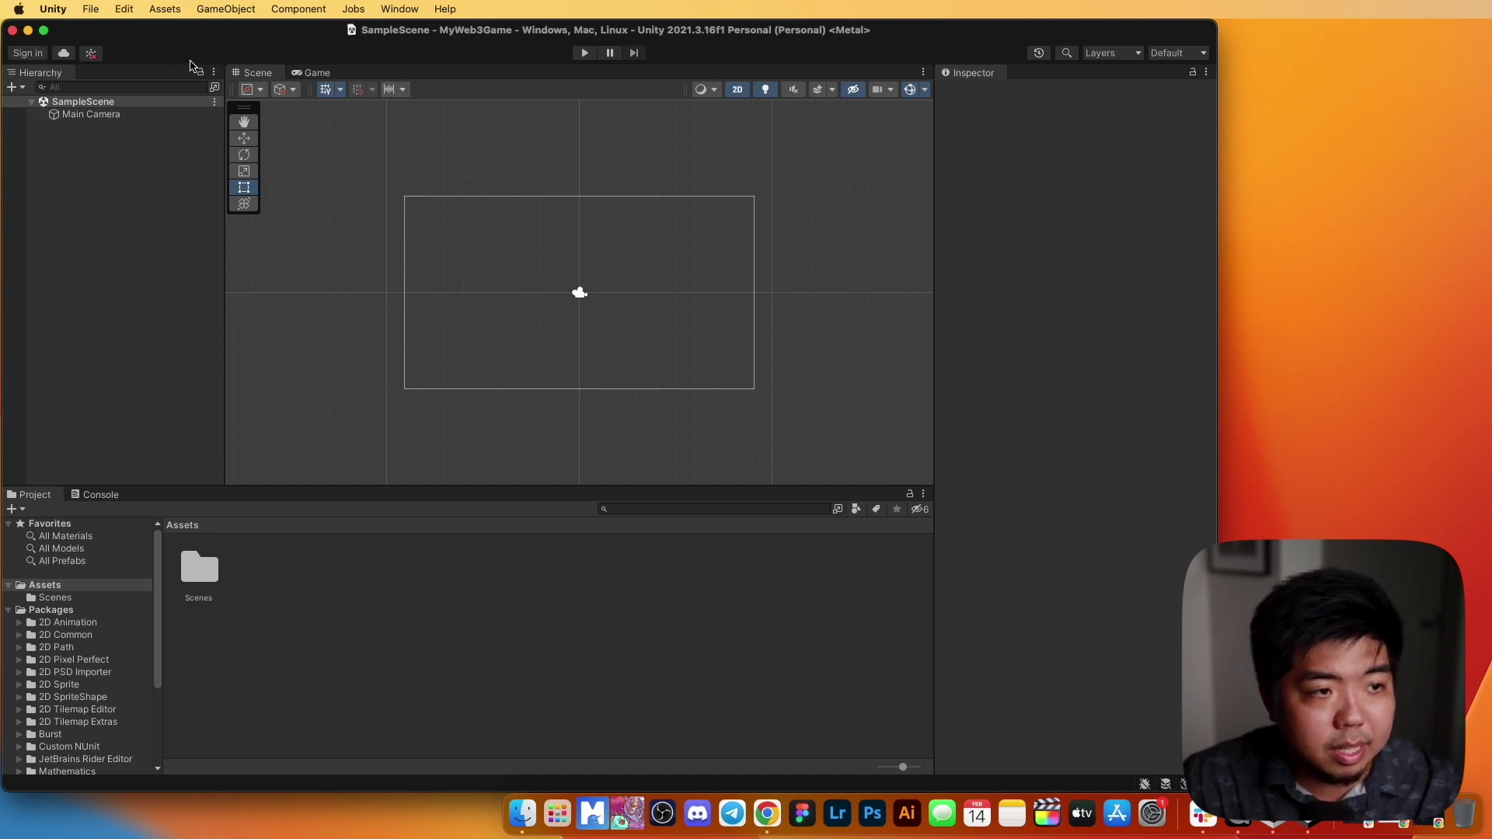
# Step: Import the custom package thirdweb-unity-sdk-v1.1 from Downloads, including all its files
pyautogui.click(150, 9)
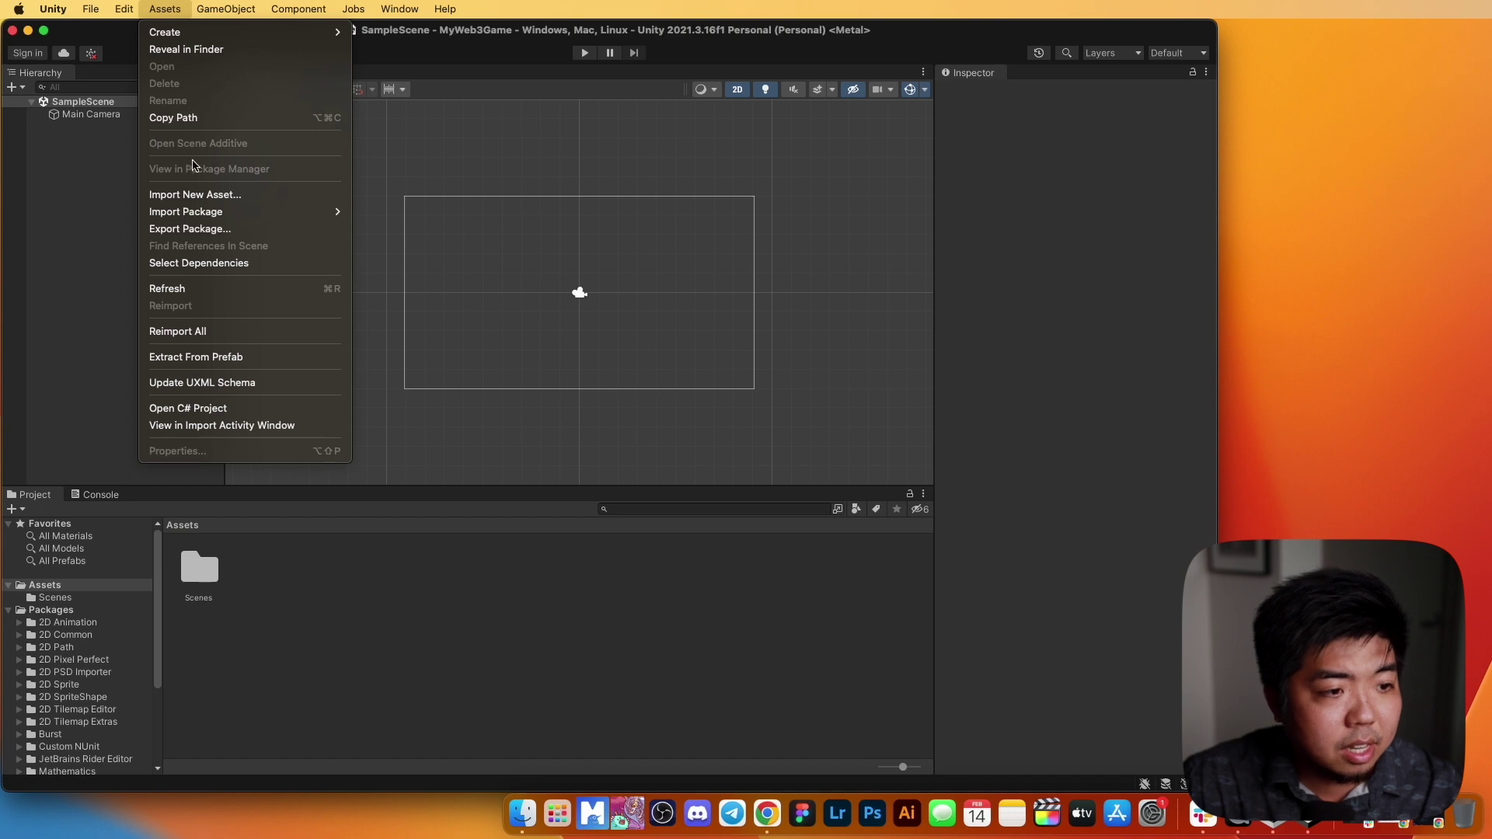
pyautogui.moveTo(190, 220)
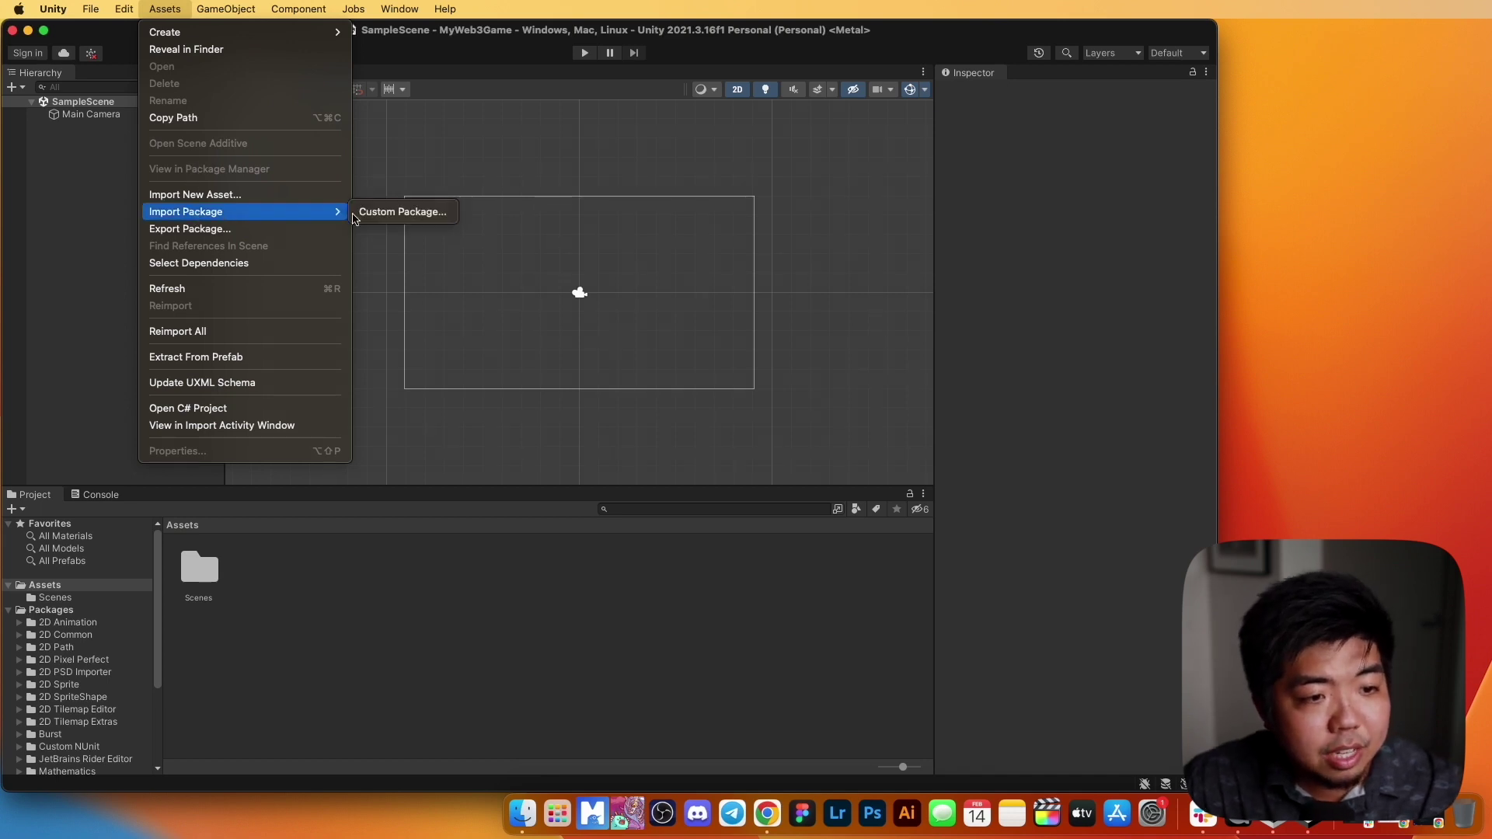
pyautogui.click(398, 217)
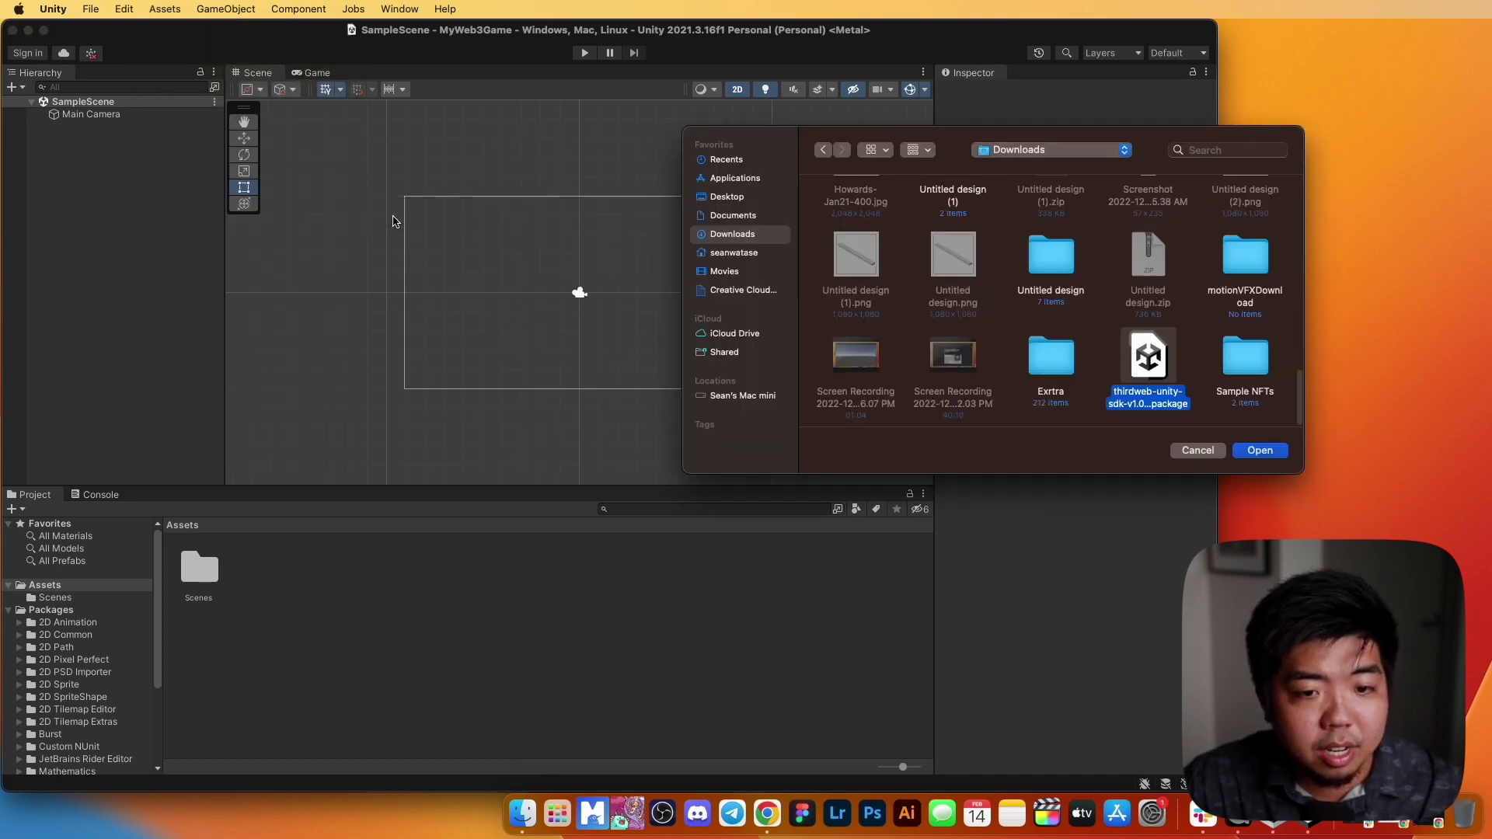
pyautogui.scroll(5, 974, 333)
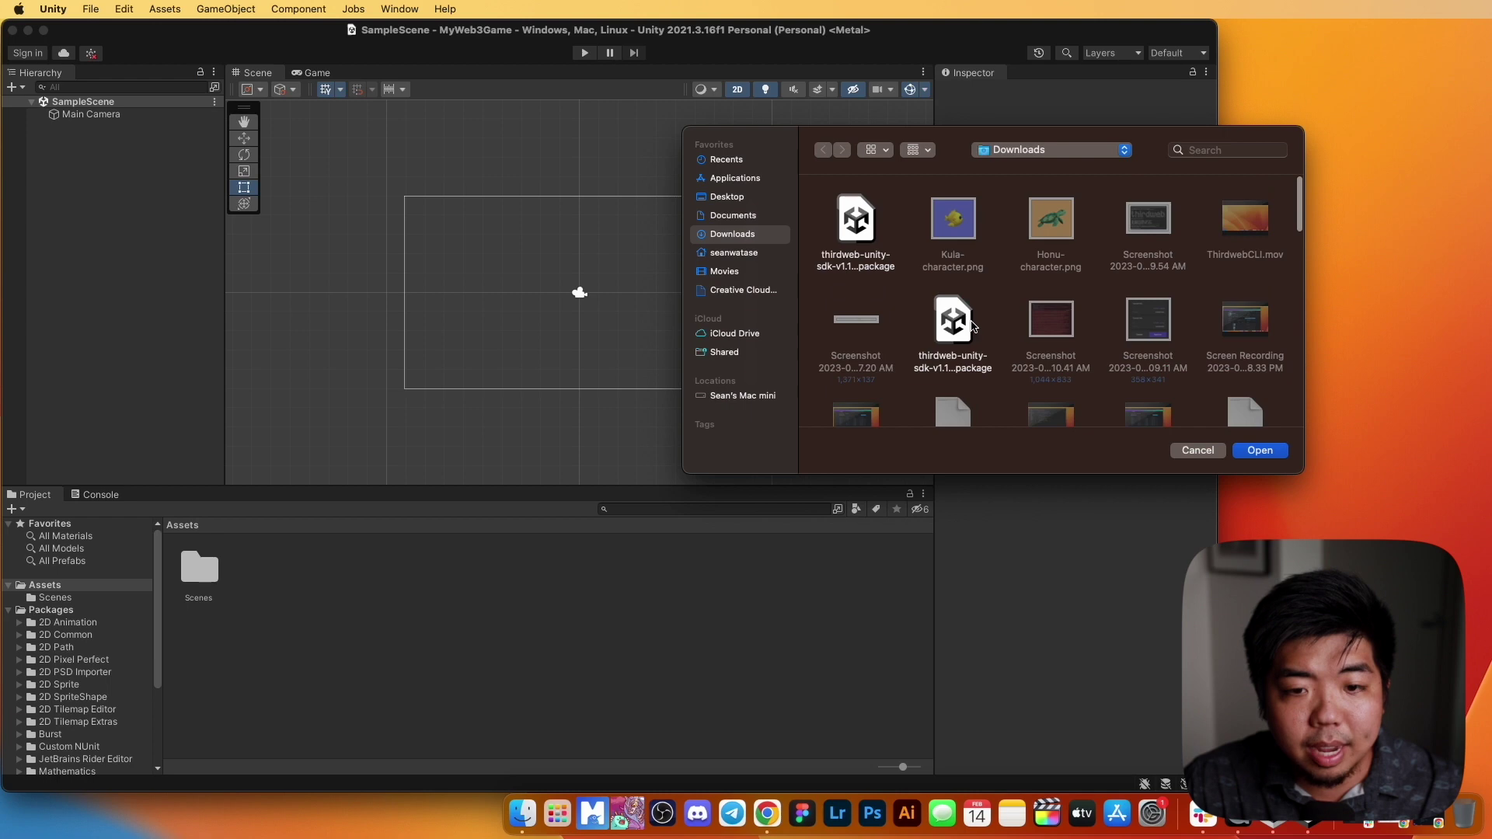
pyautogui.click(852, 224)
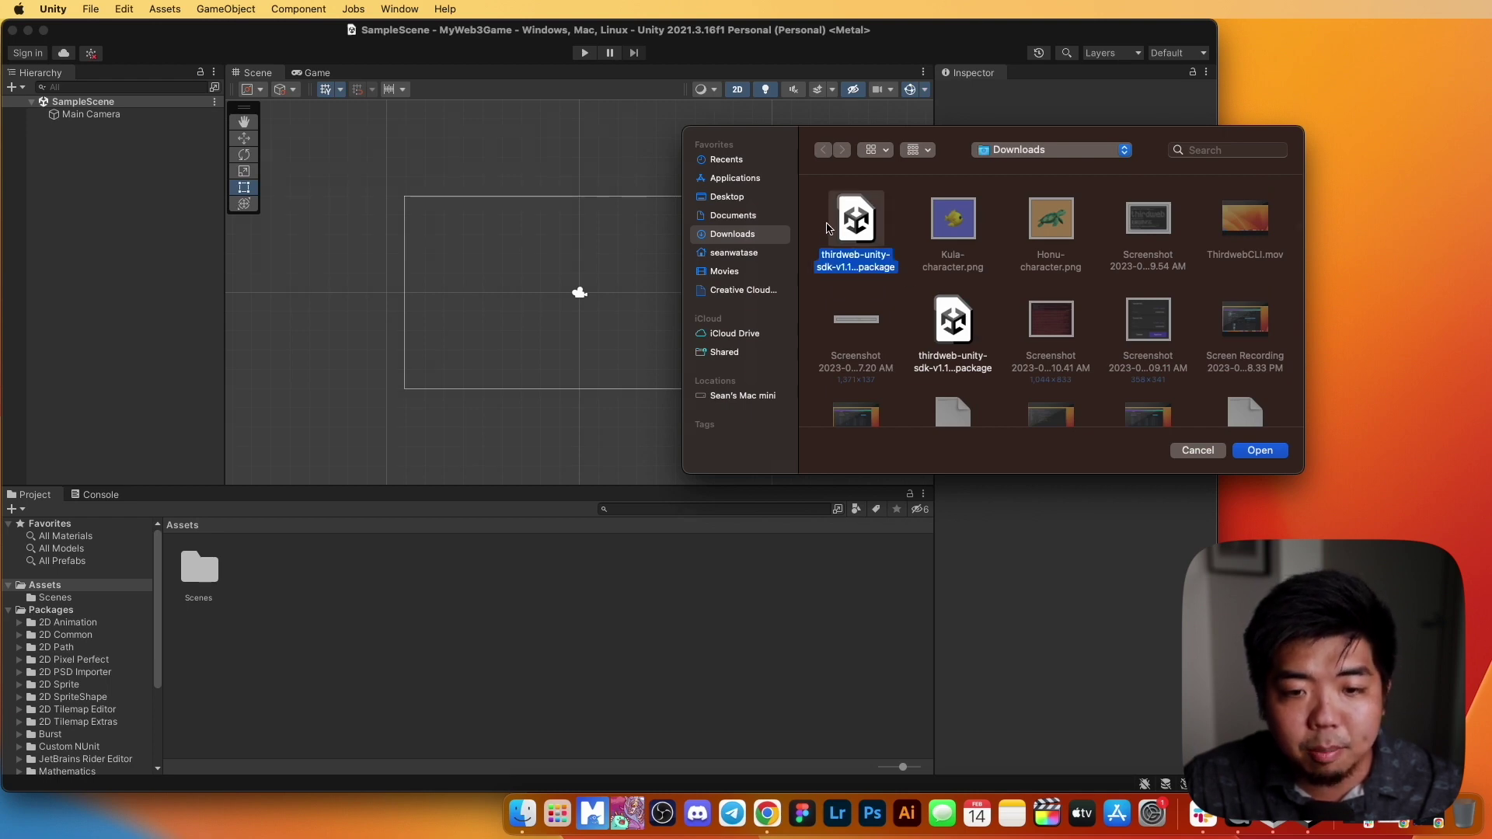
pyautogui.click(1260, 451)
pyautogui.moveTo(860, 148); pyautogui.dragTo(698, 128)
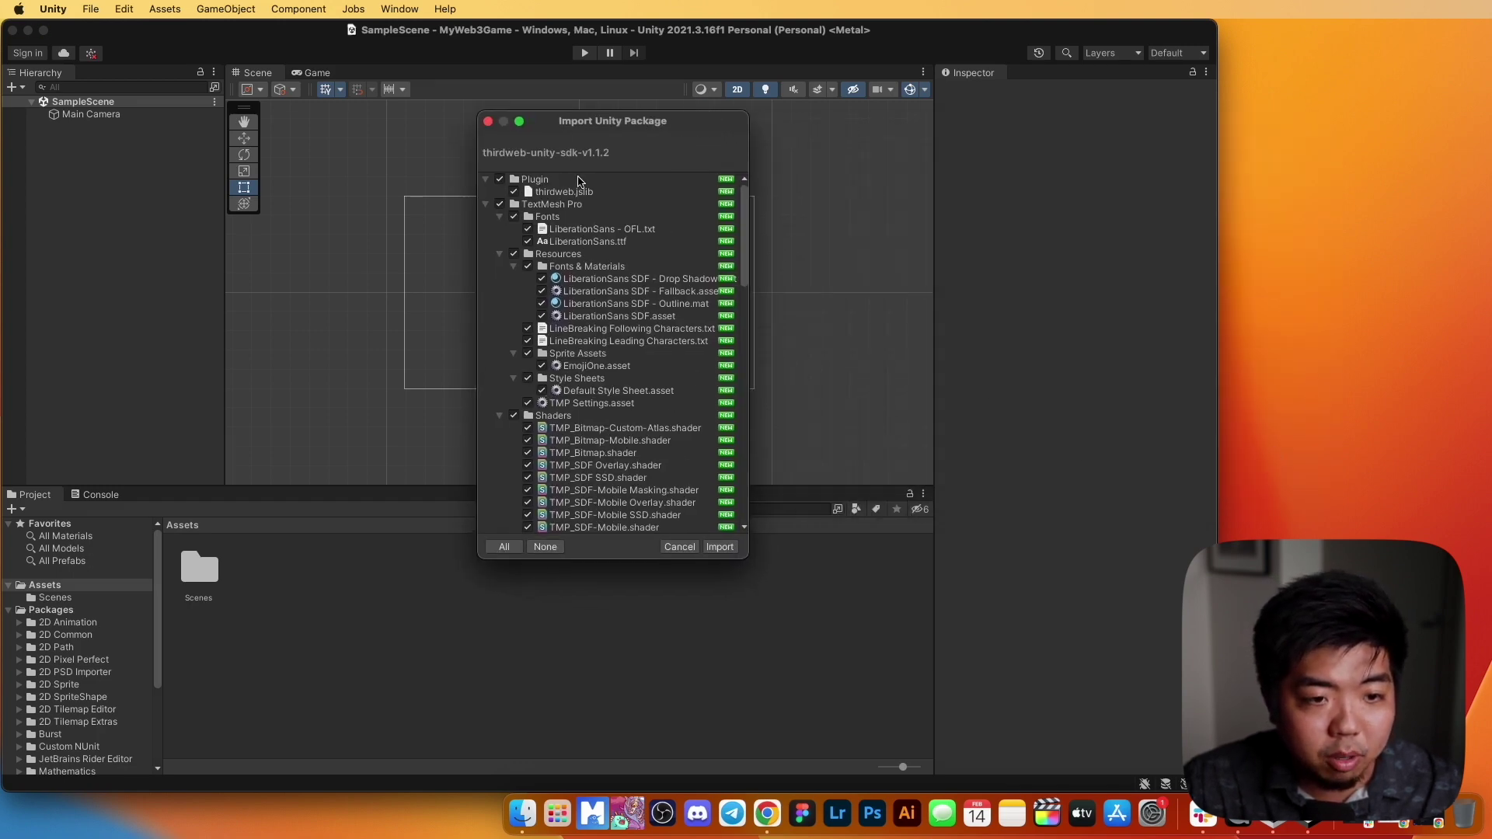
pyautogui.scroll(-15, 687, 381)
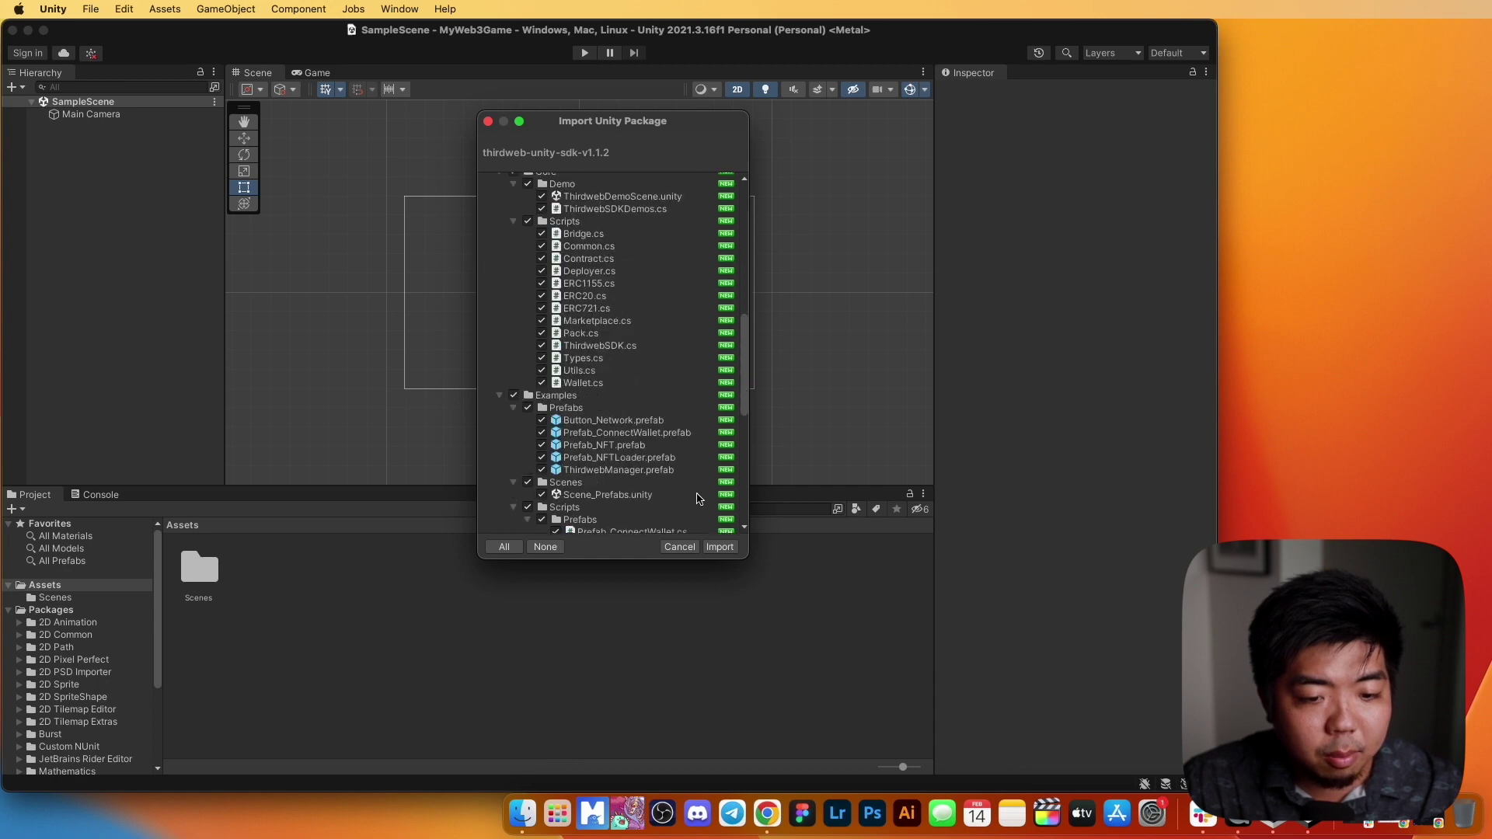
pyautogui.click(719, 547)
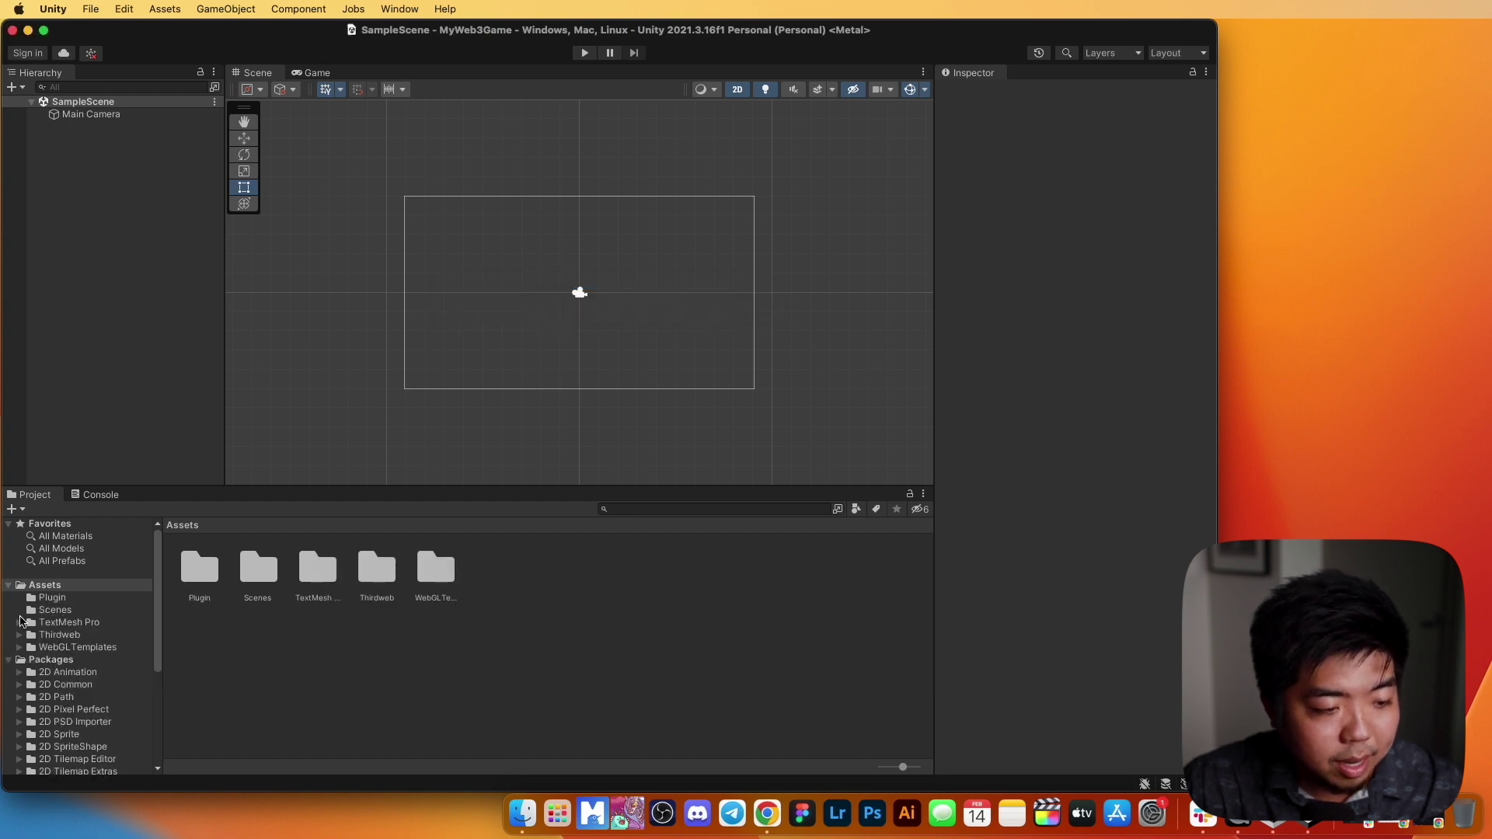
# Step: Browse to Thirdweb > Examples > Prefabs and inspect Prefab_ConnectWallet
pyautogui.click(58, 634)
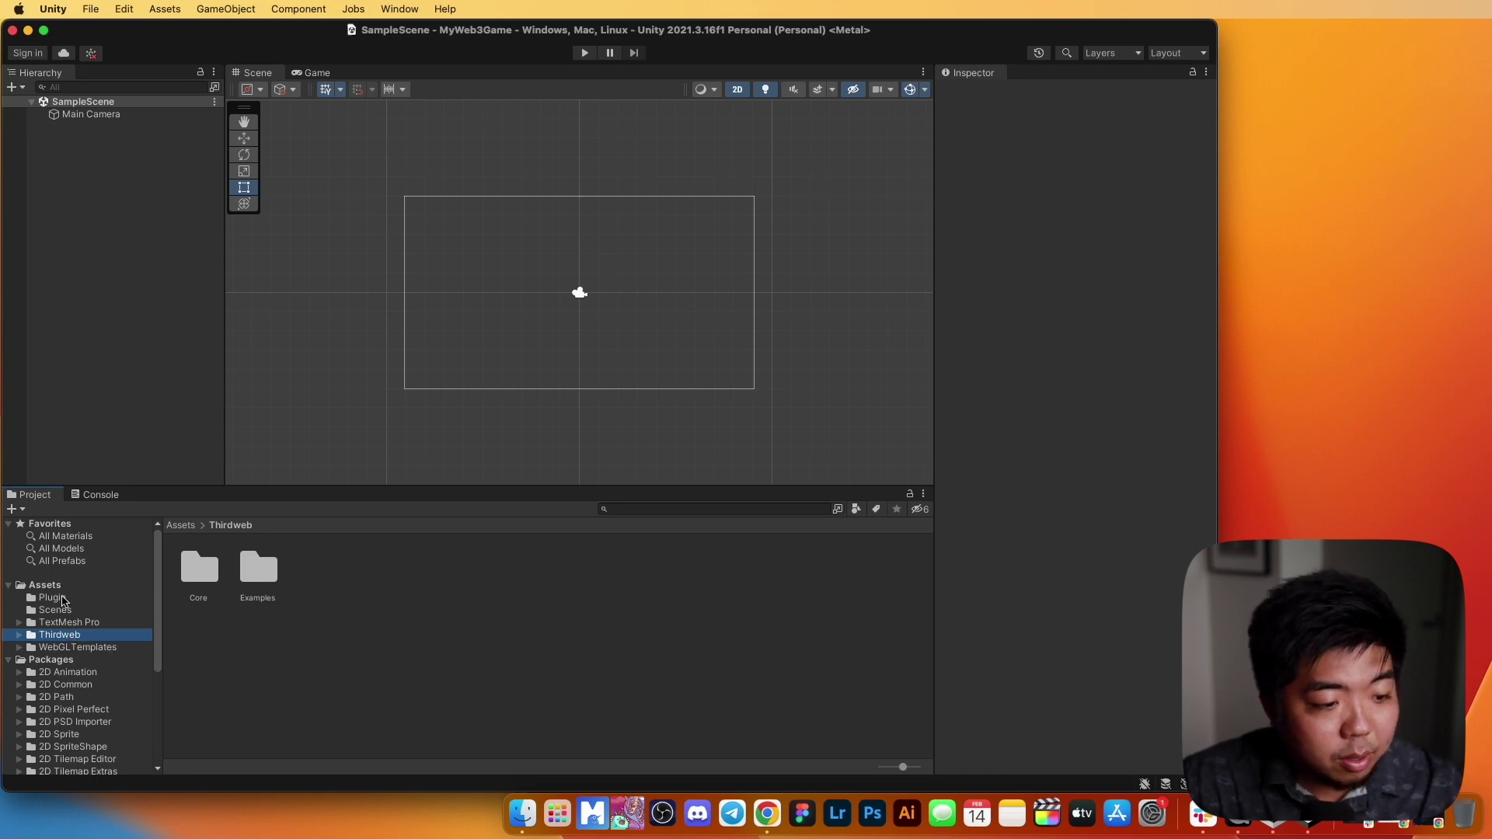
pyautogui.doubleClick(270, 573)
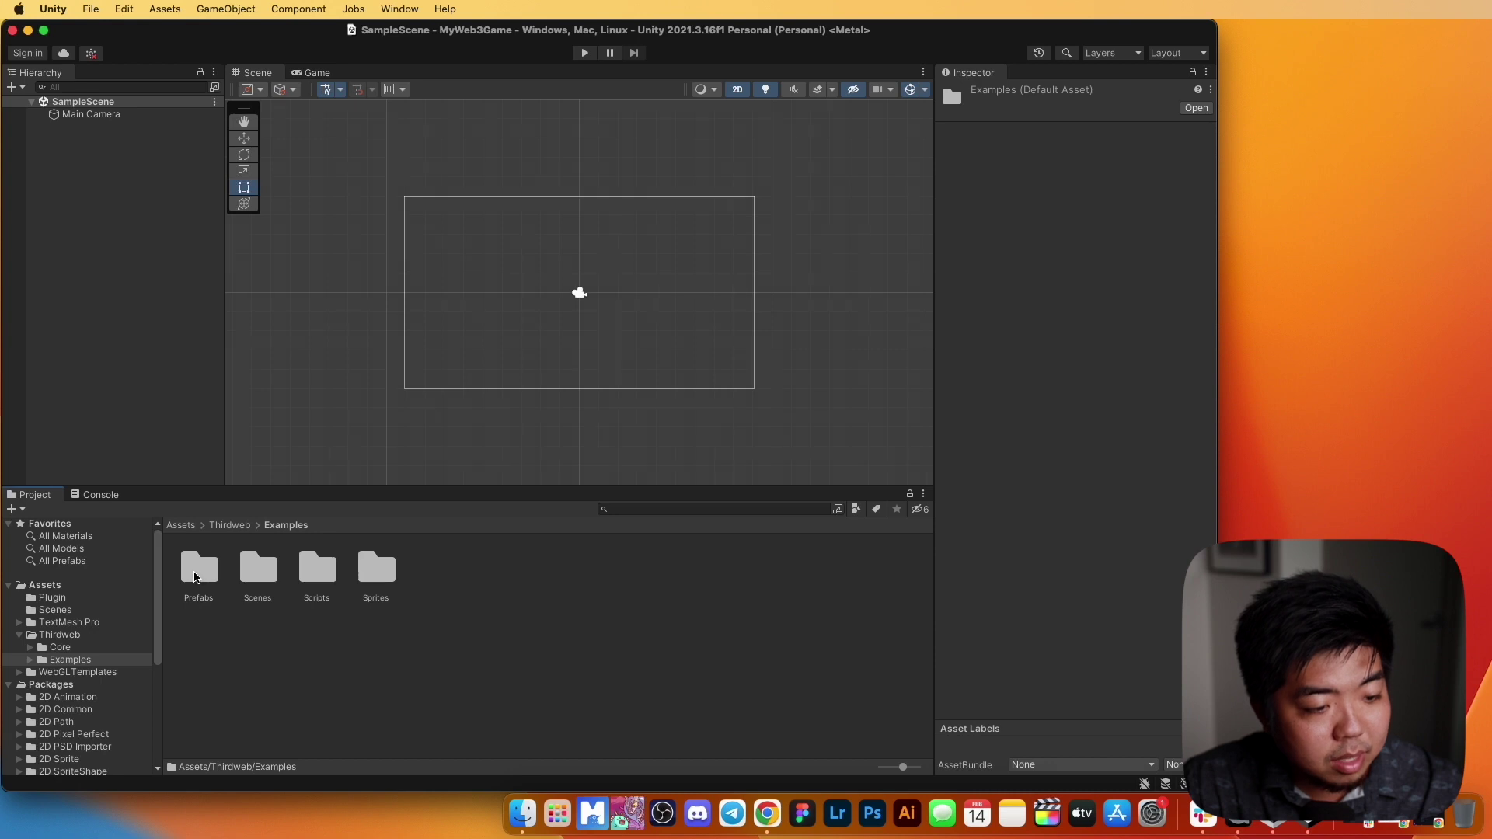
pyautogui.click(195, 575)
pyautogui.doubleClick(195, 575)
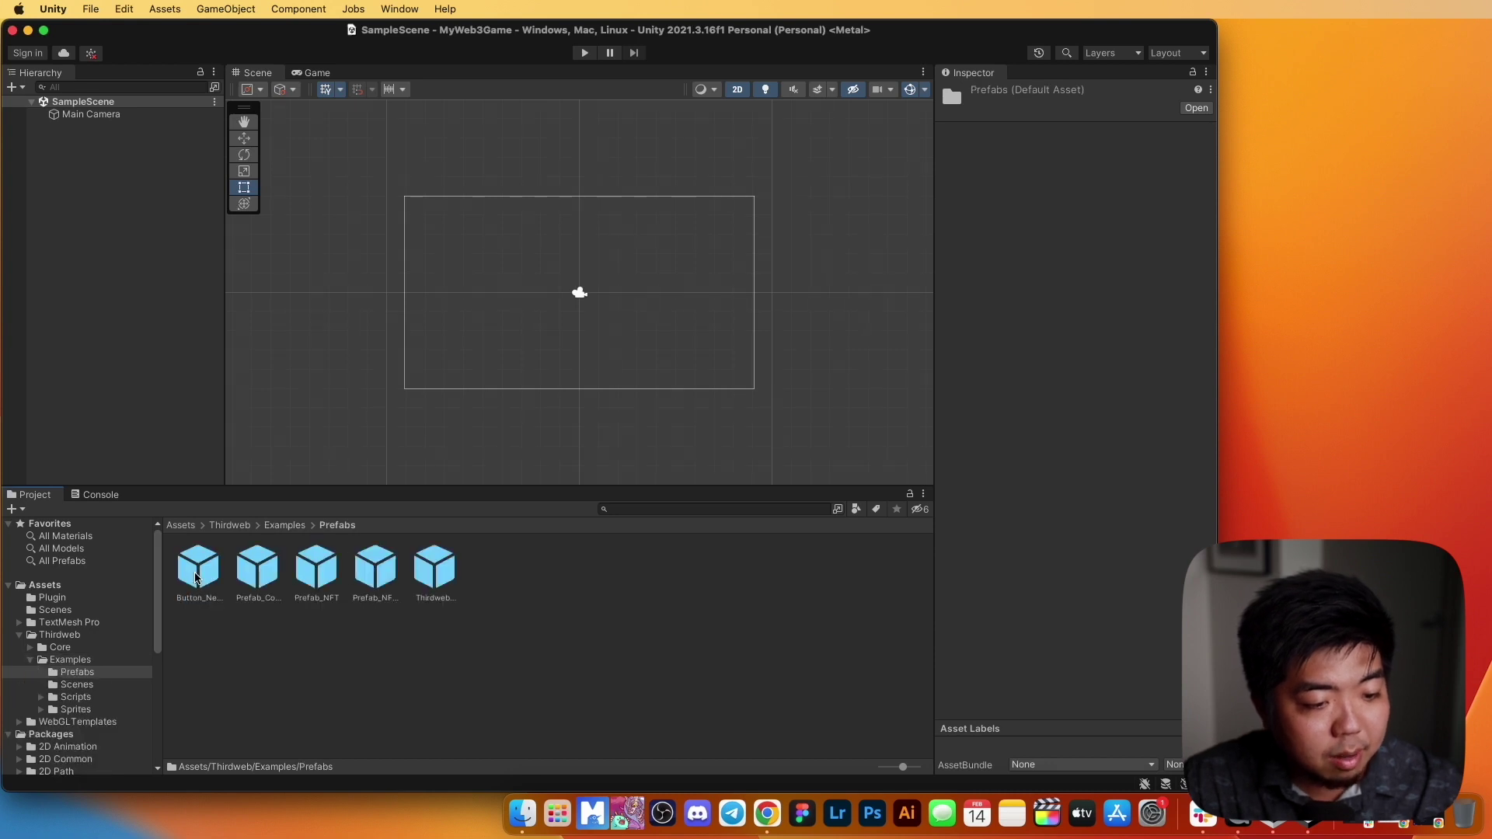
pyautogui.click(256, 571)
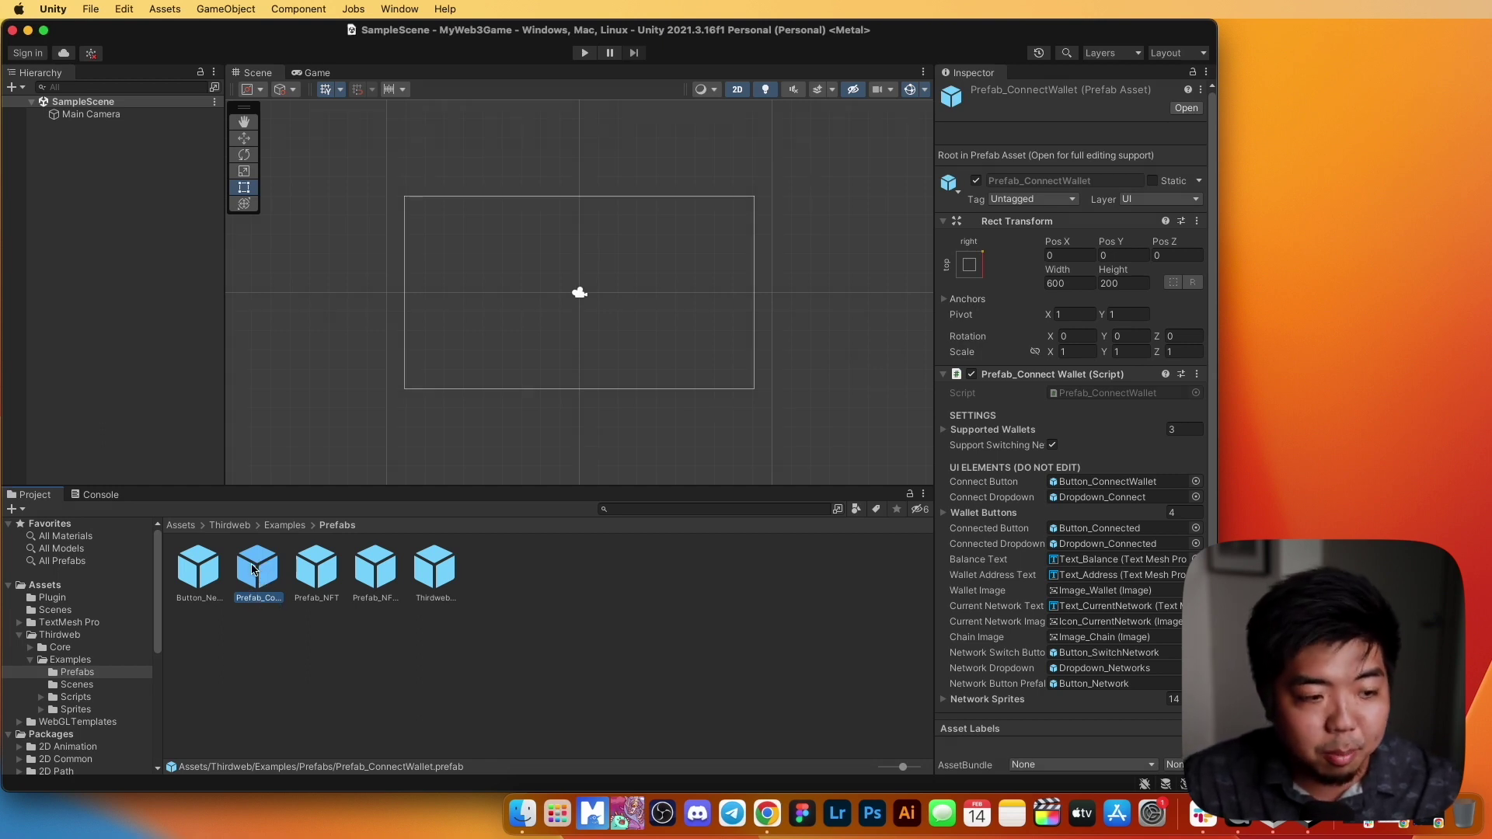
pyautogui.click(20, 635)
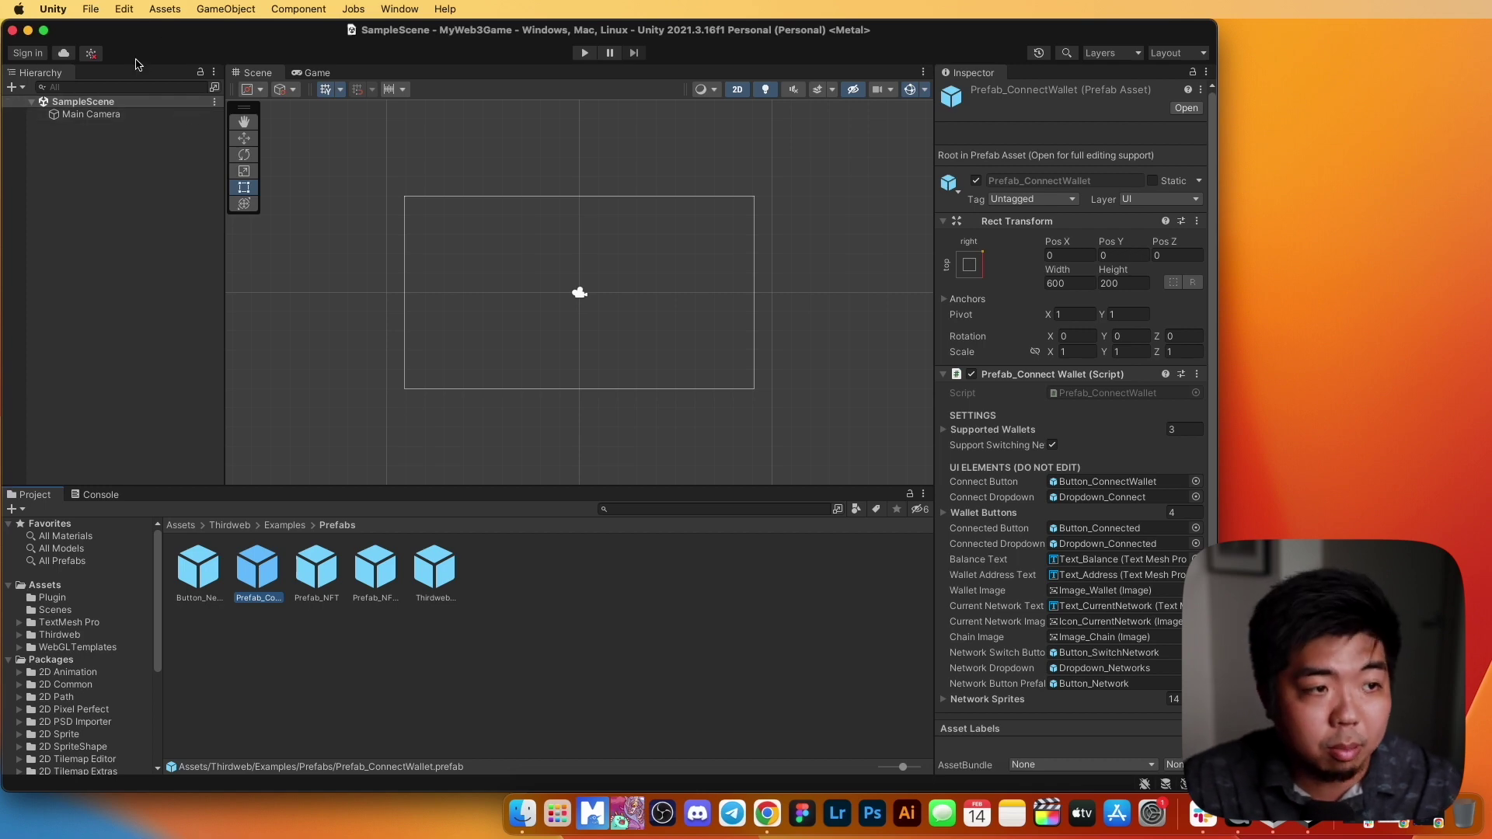
# Step: In File > Build Settings, select WebGL and apply Switch Platform
pyautogui.click(91, 9)
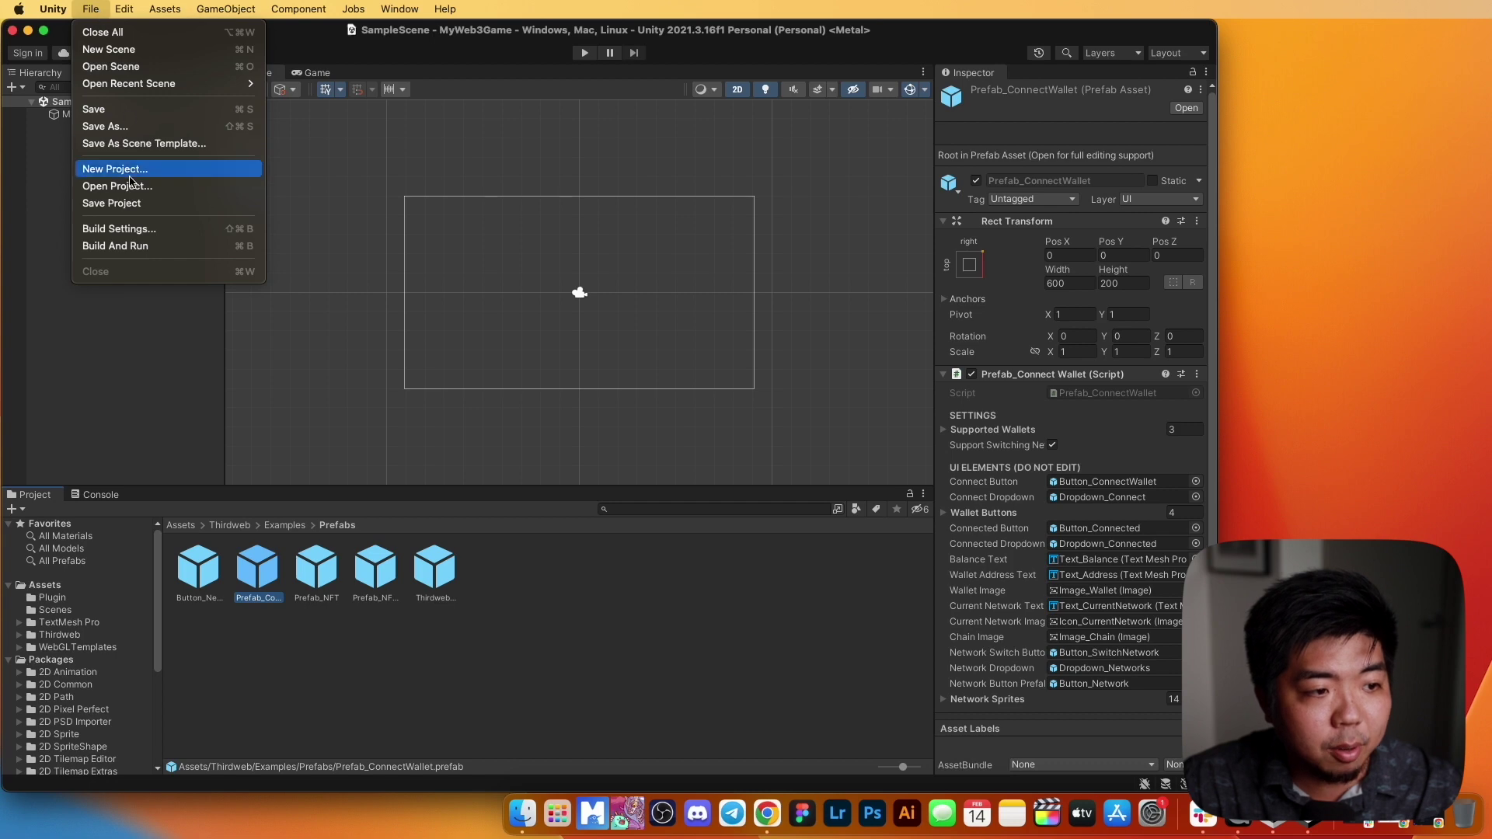
pyautogui.click(116, 229)
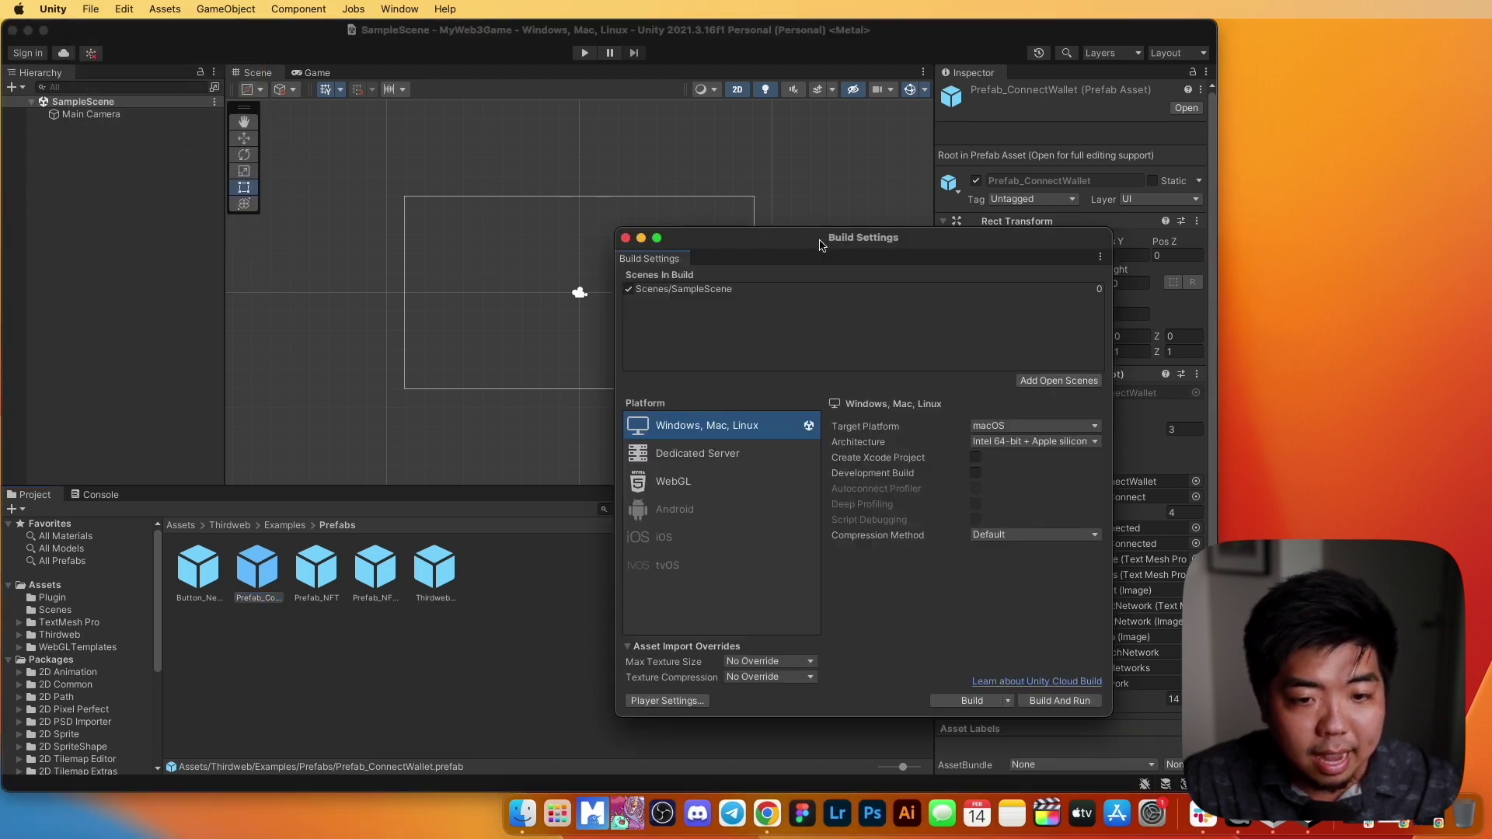
pyautogui.moveTo(820, 239); pyautogui.dragTo(568, 91)
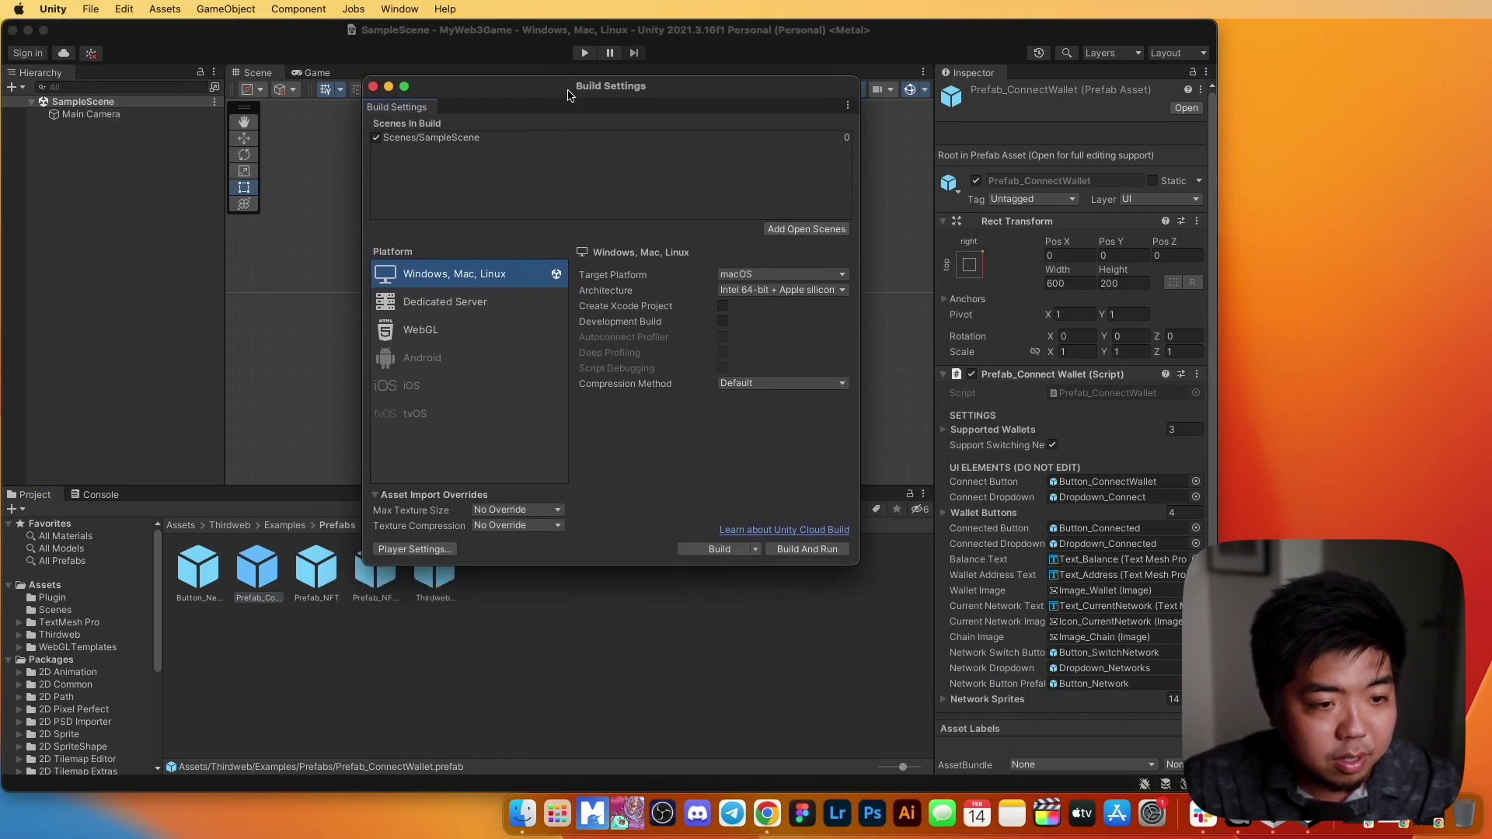
pyautogui.click(420, 327)
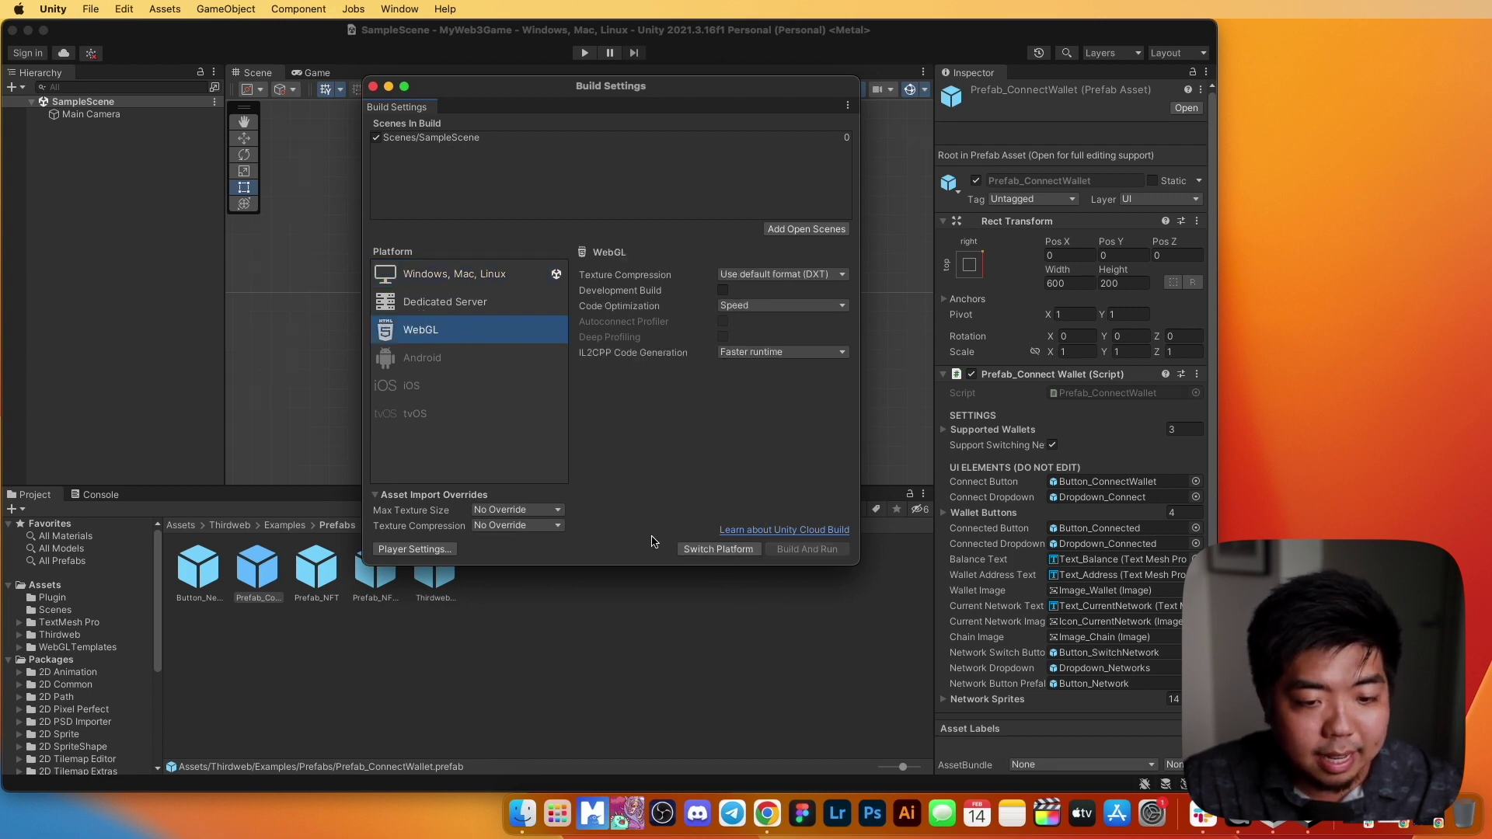
pyautogui.click(716, 549)
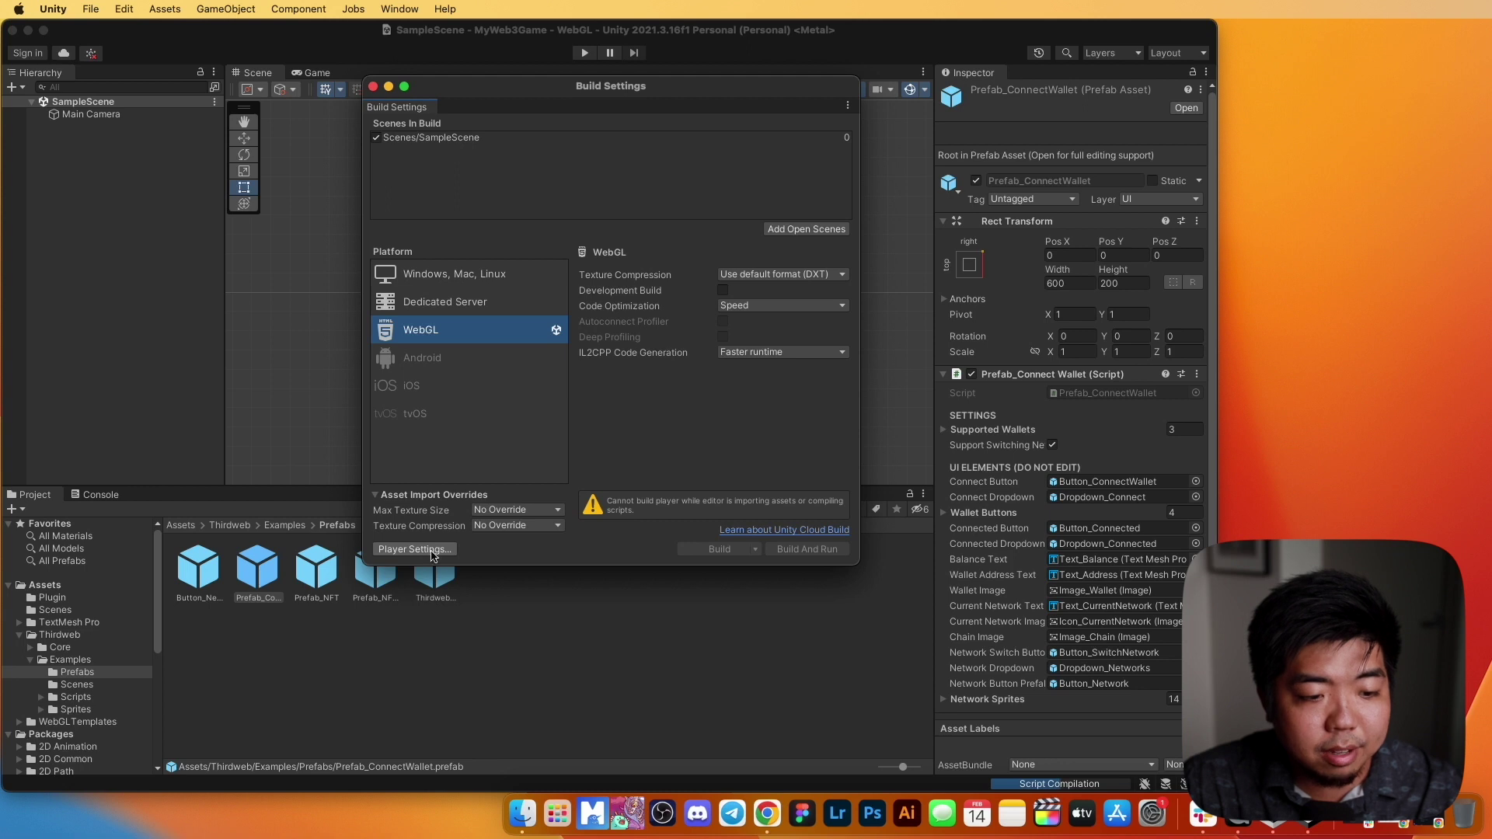
# Step: In Player Settings, choose the Thirdweb WebGL template and uncheck Auto Graphics API
pyautogui.click(415, 549)
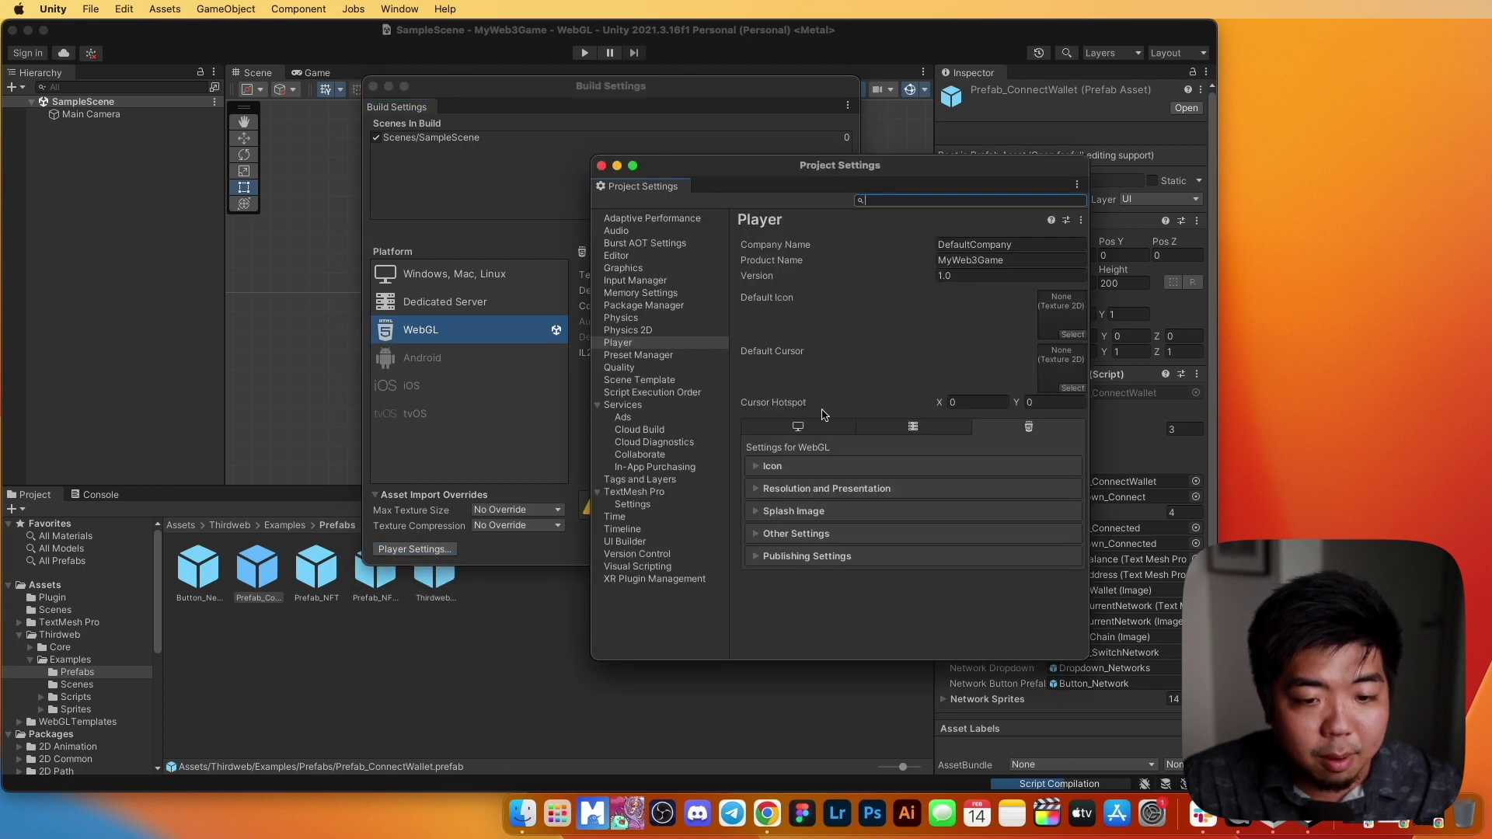
pyautogui.click(758, 496)
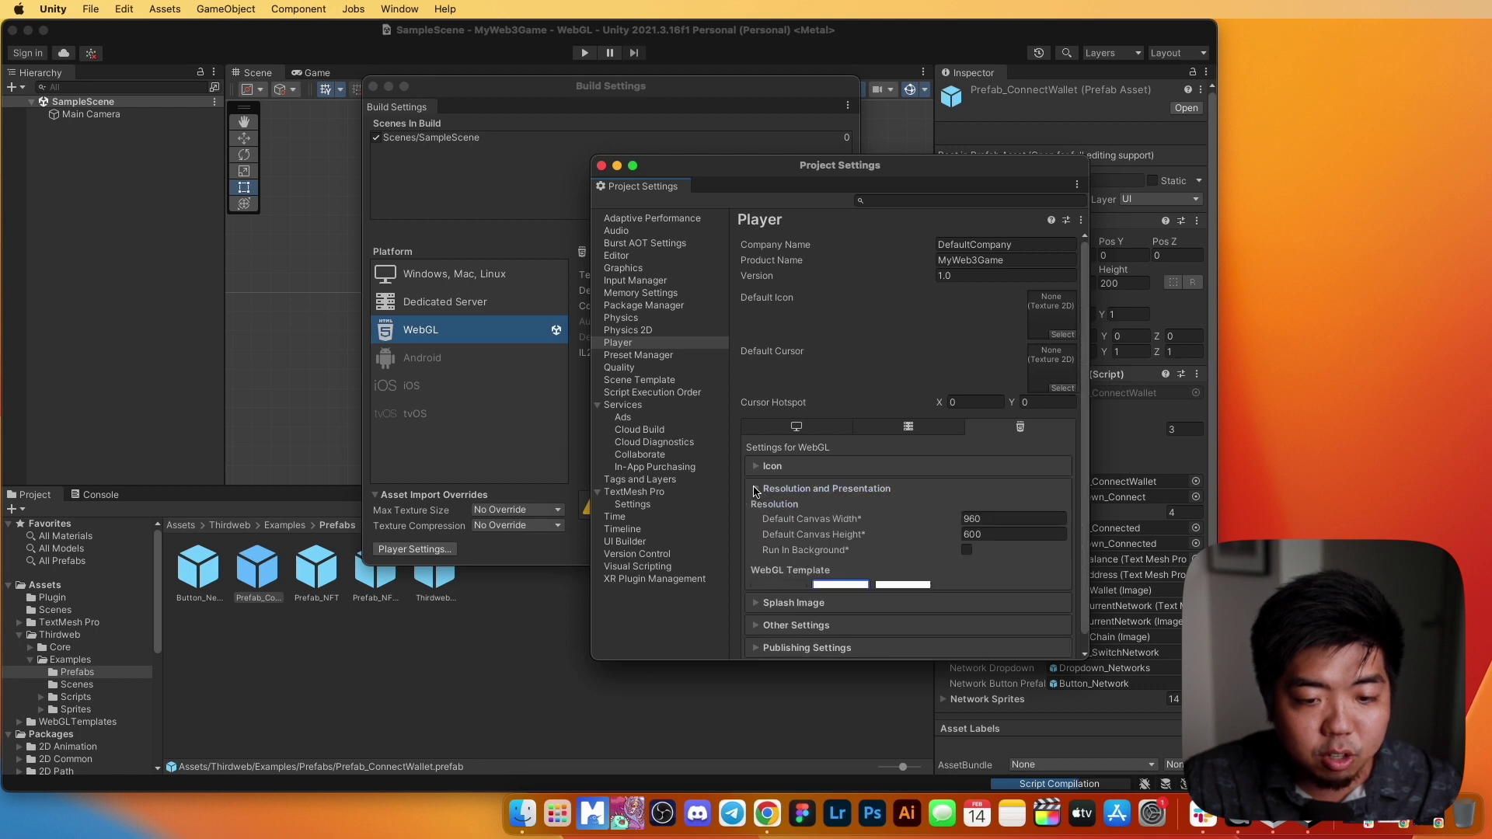
pyautogui.scroll(-3, 757, 494)
pyautogui.click(785, 514)
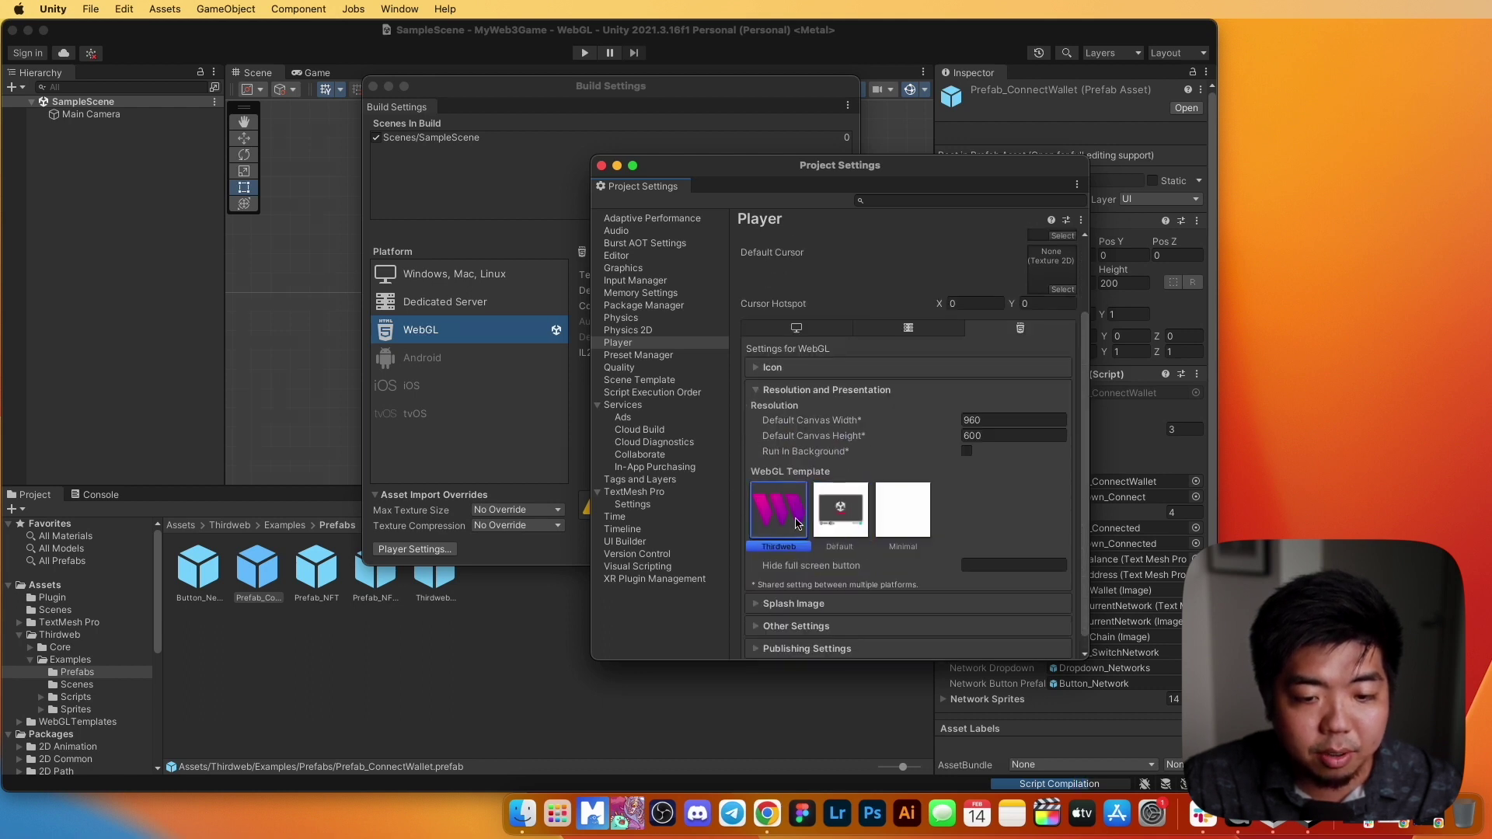
pyautogui.scroll(-1, 815, 534)
pyautogui.click(759, 610)
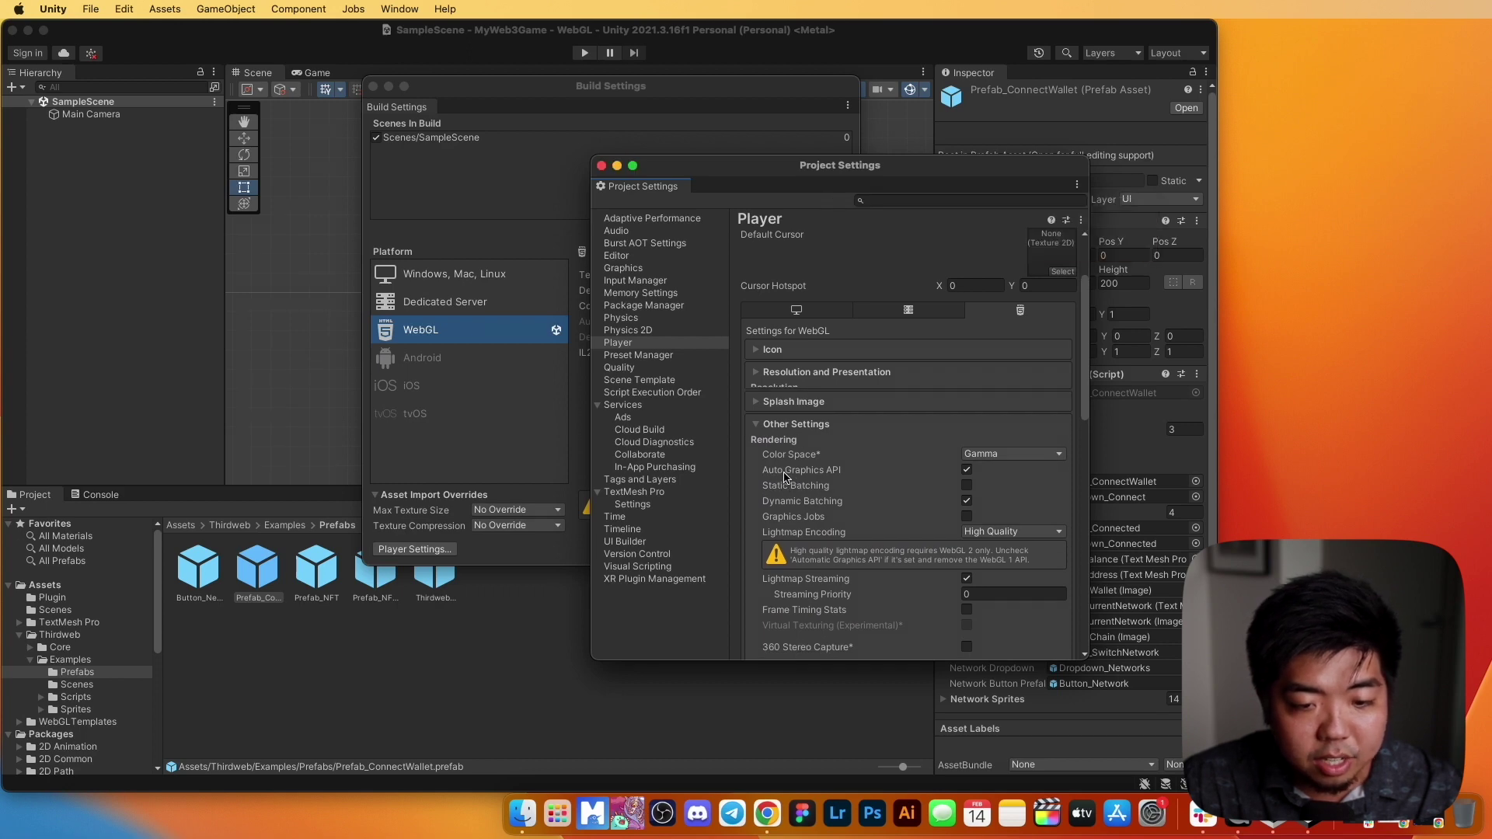
pyautogui.click(965, 463)
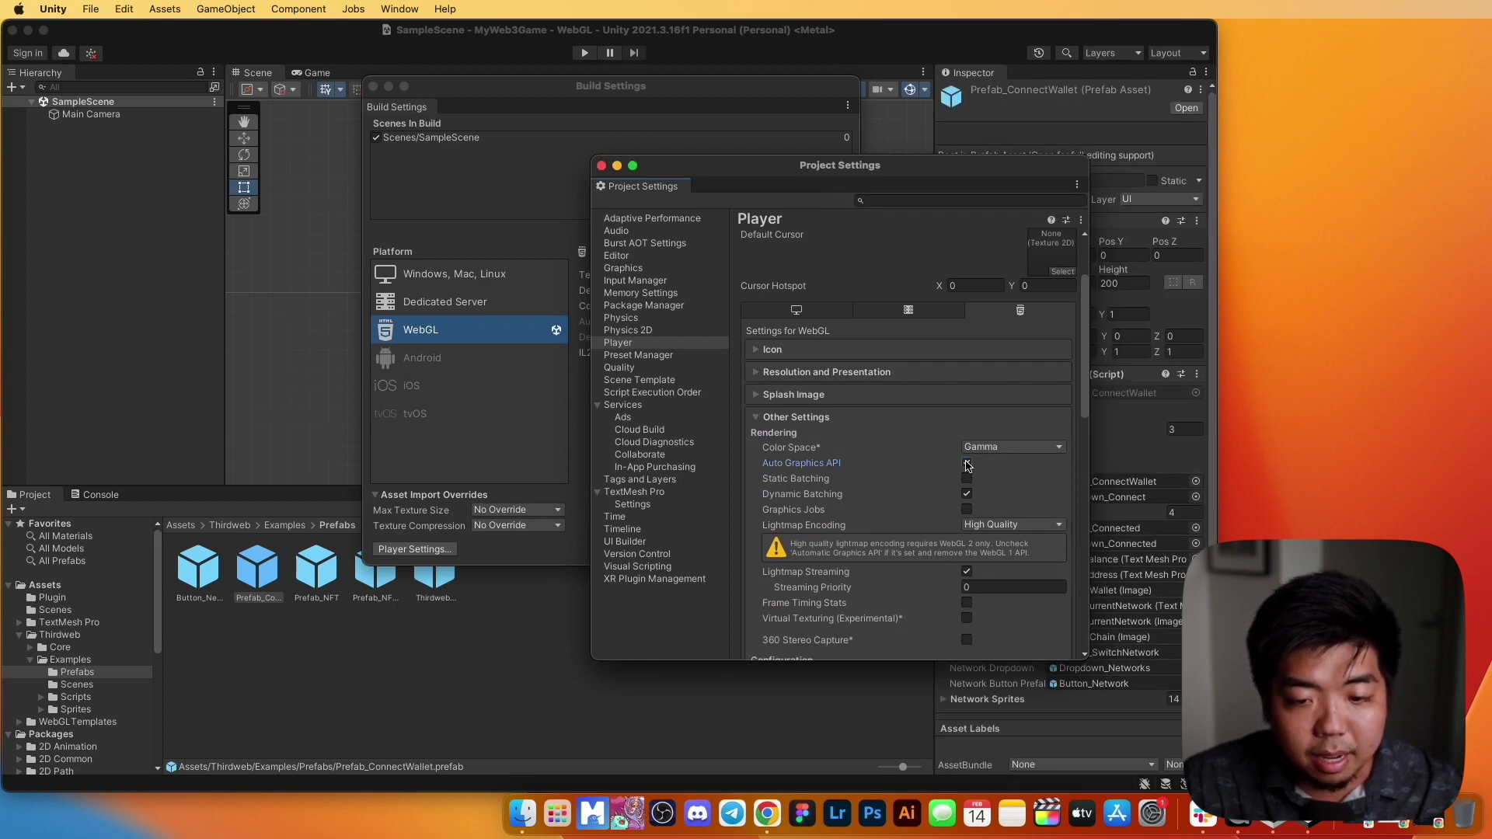
pyautogui.click(602, 166)
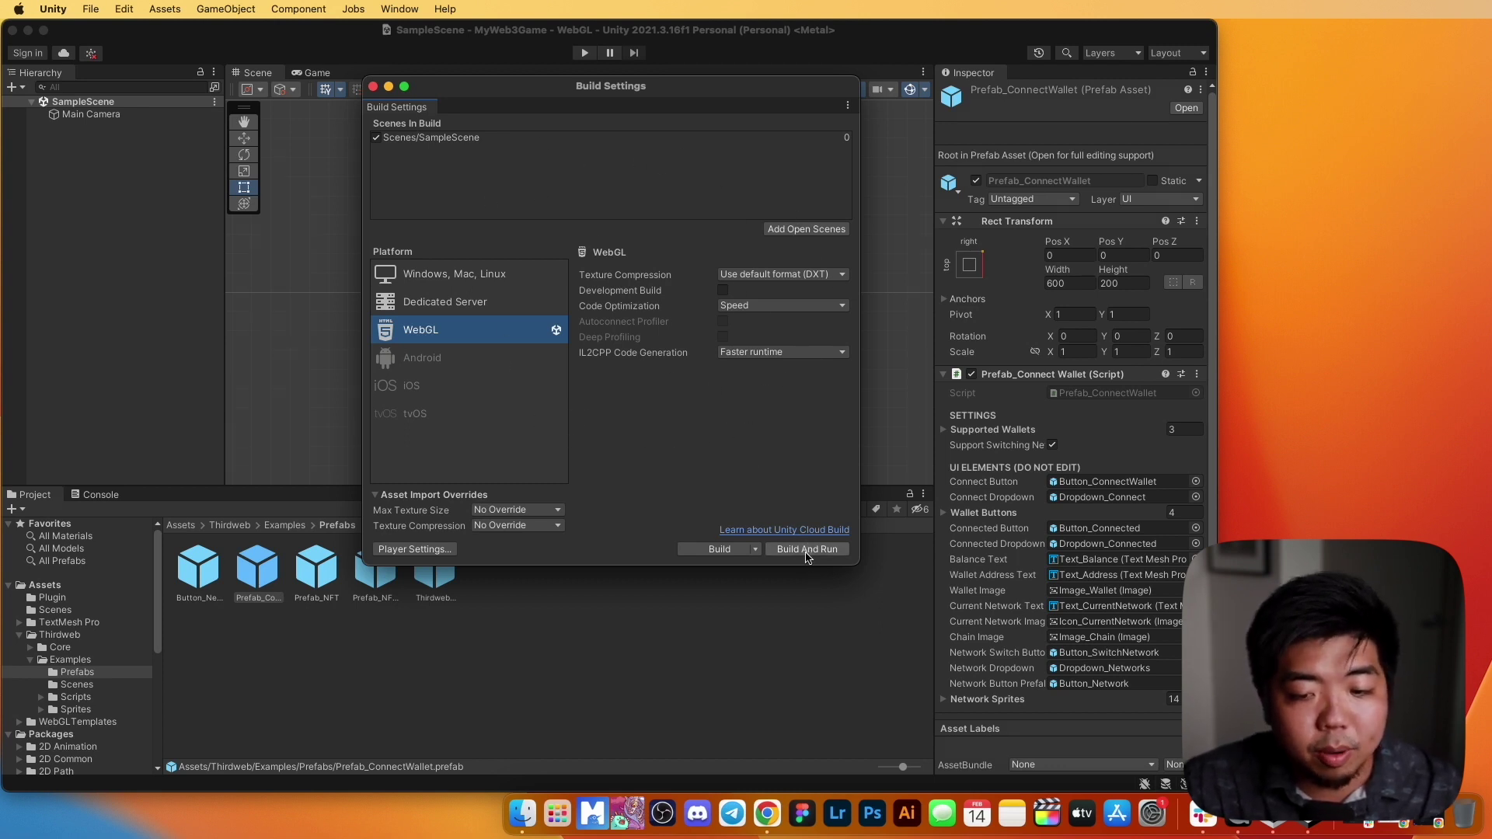
# Step: Close Build Settings, return the Project panel to Assets, and select Main Camera
pyautogui.click(373, 87)
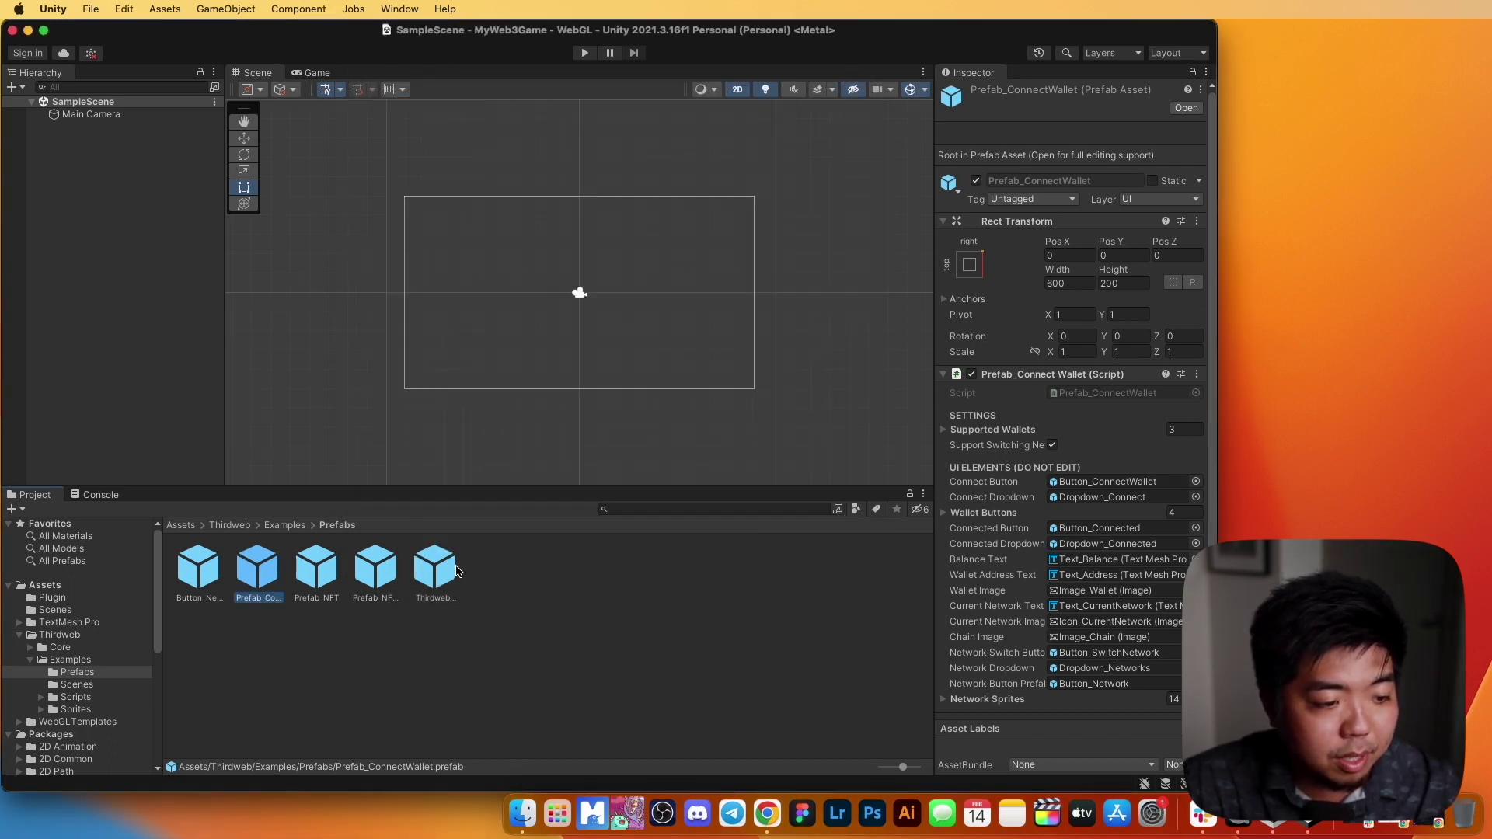
pyautogui.click(20, 635)
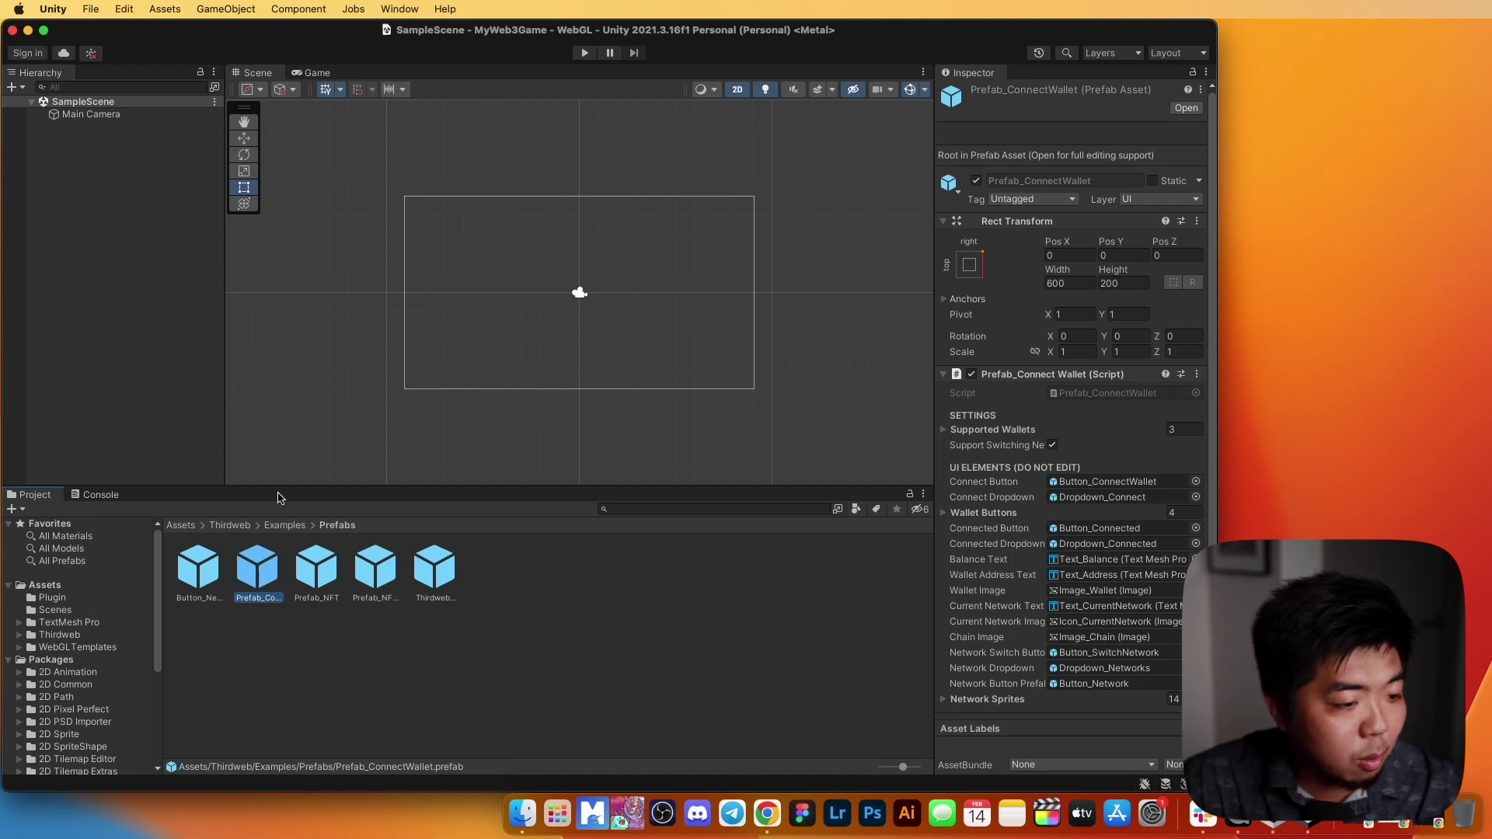
pyautogui.click(44, 586)
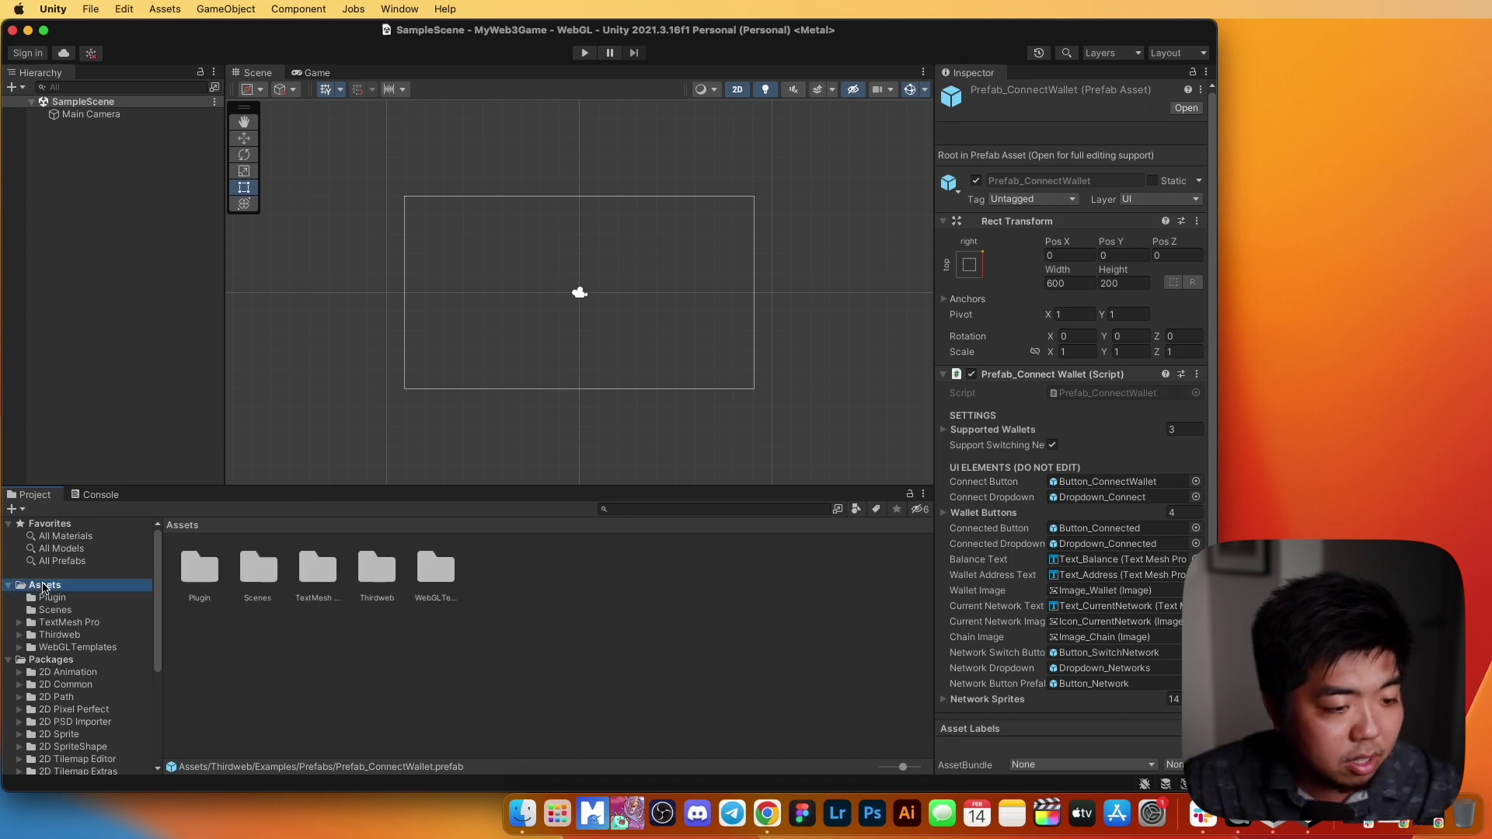
pyautogui.click(90, 116)
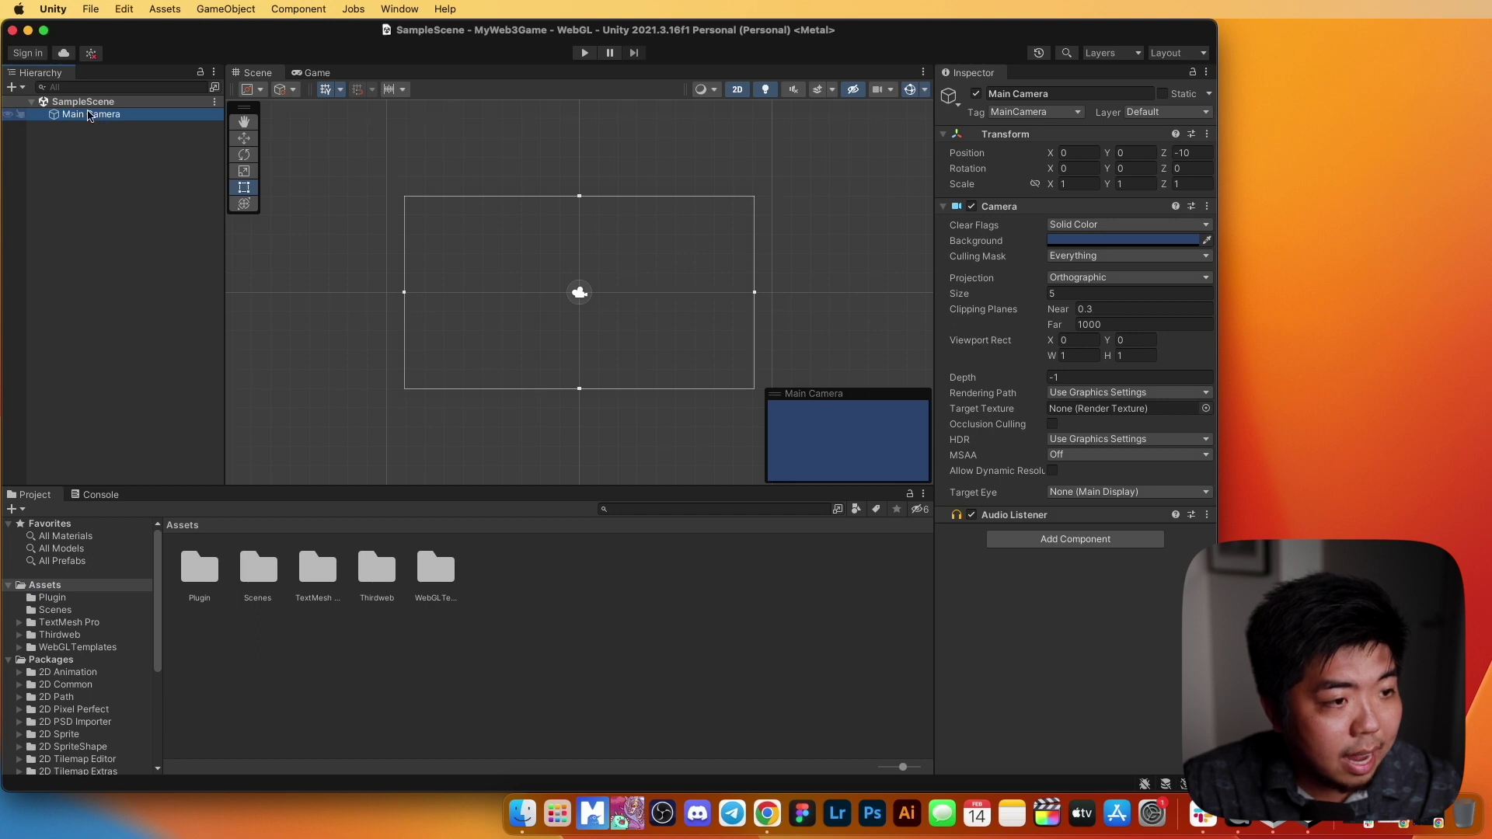
# Step: Add a UI Canvas with an EventSystem as a child of the Main Camera
pyautogui.rightClick(88, 117)
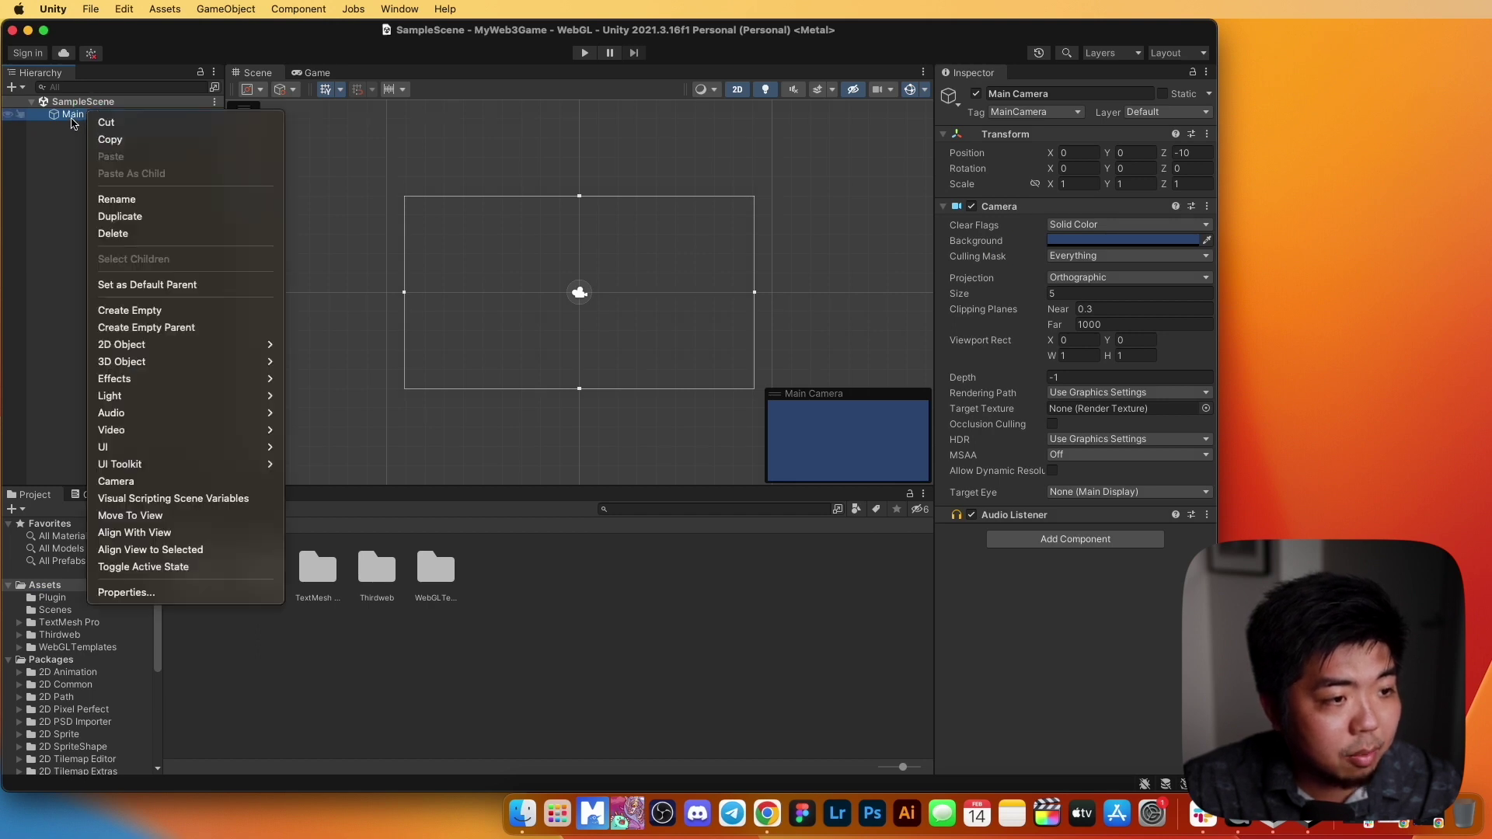
pyautogui.moveTo(147, 448)
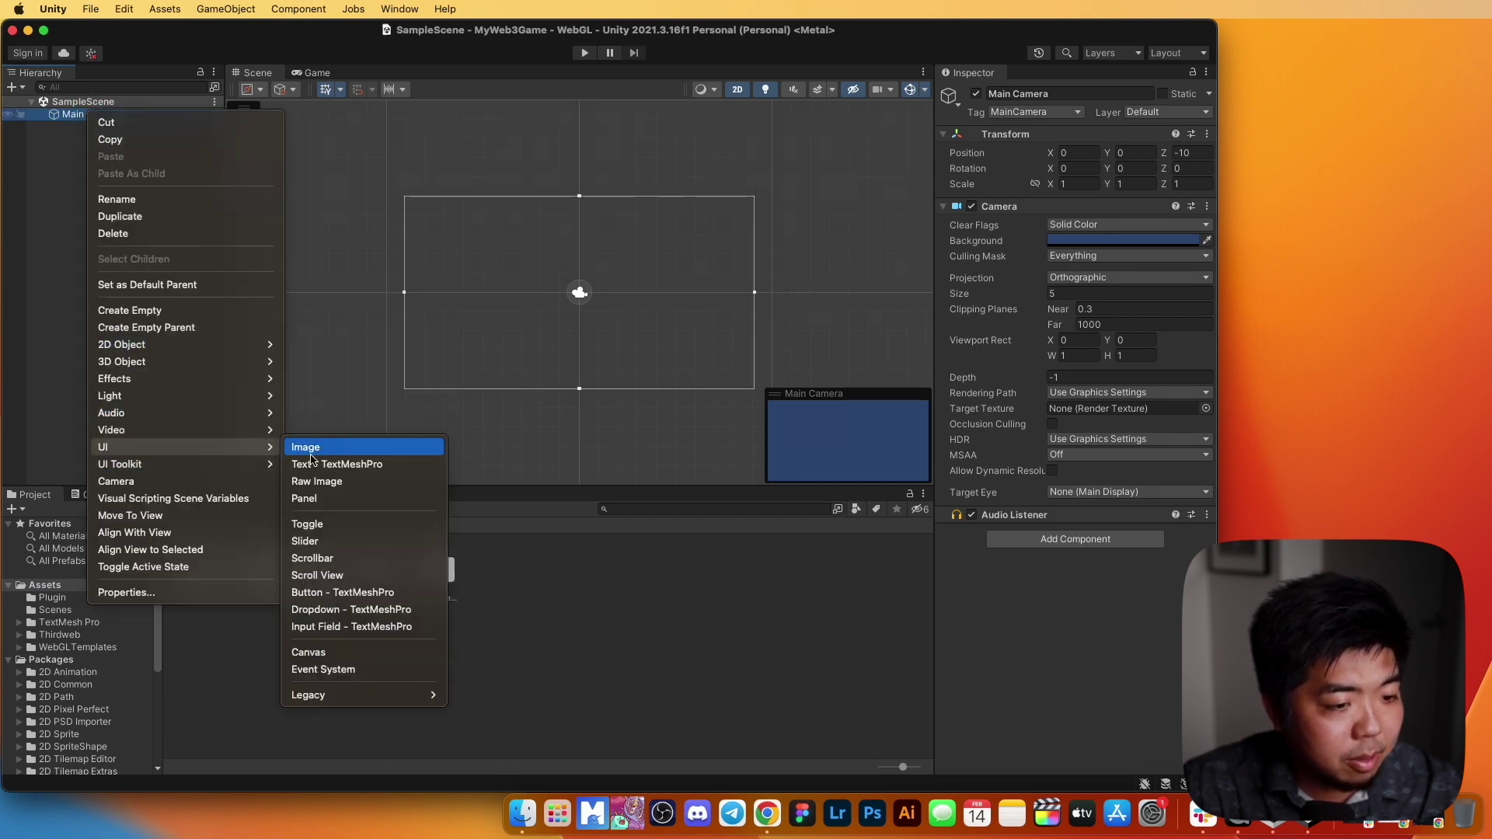
pyautogui.click(318, 656)
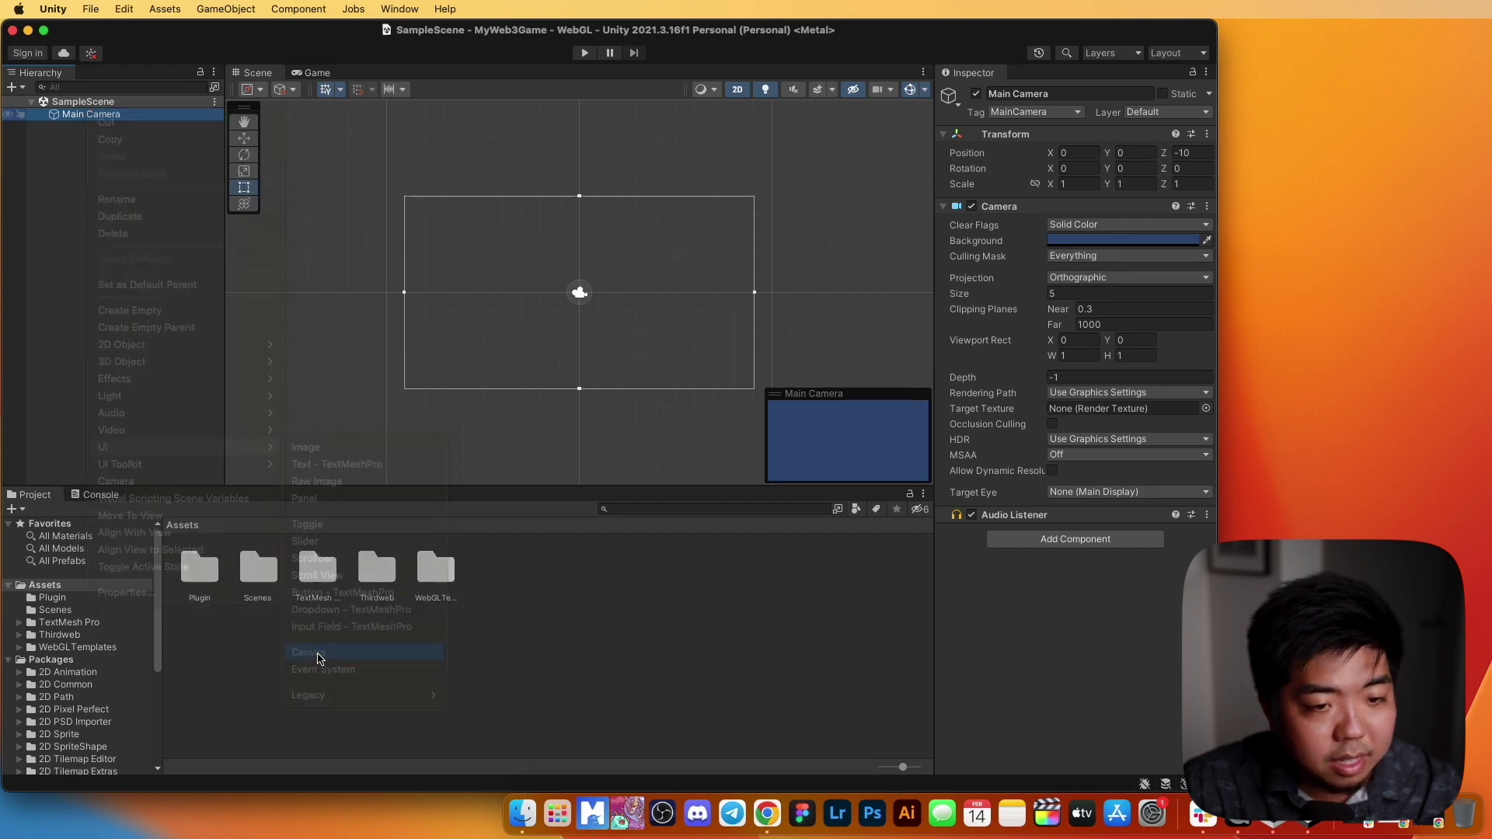
pyautogui.scroll(-5, 334, 393)
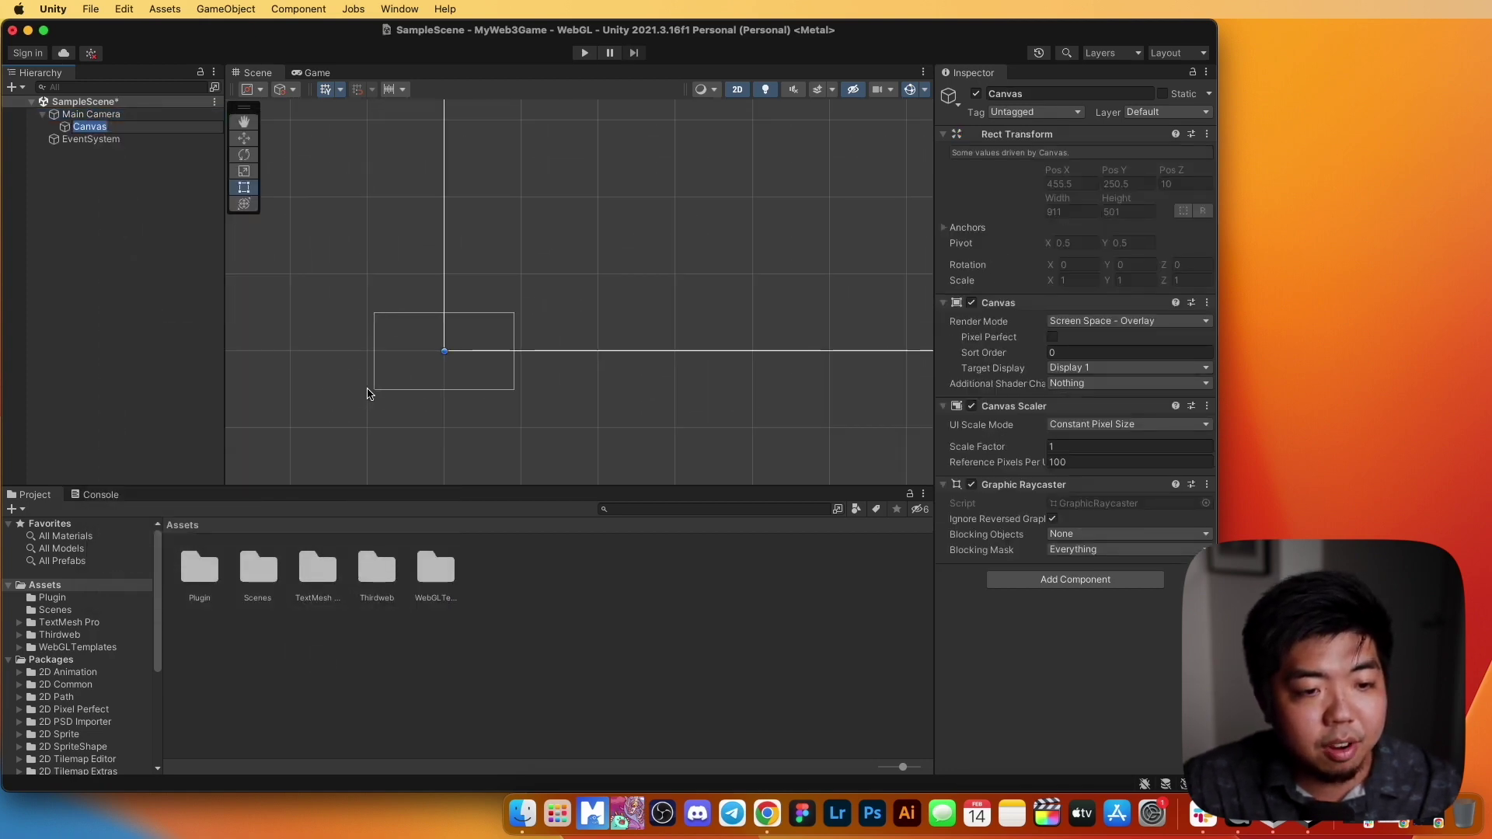
pyautogui.scroll(-8, 311, 400)
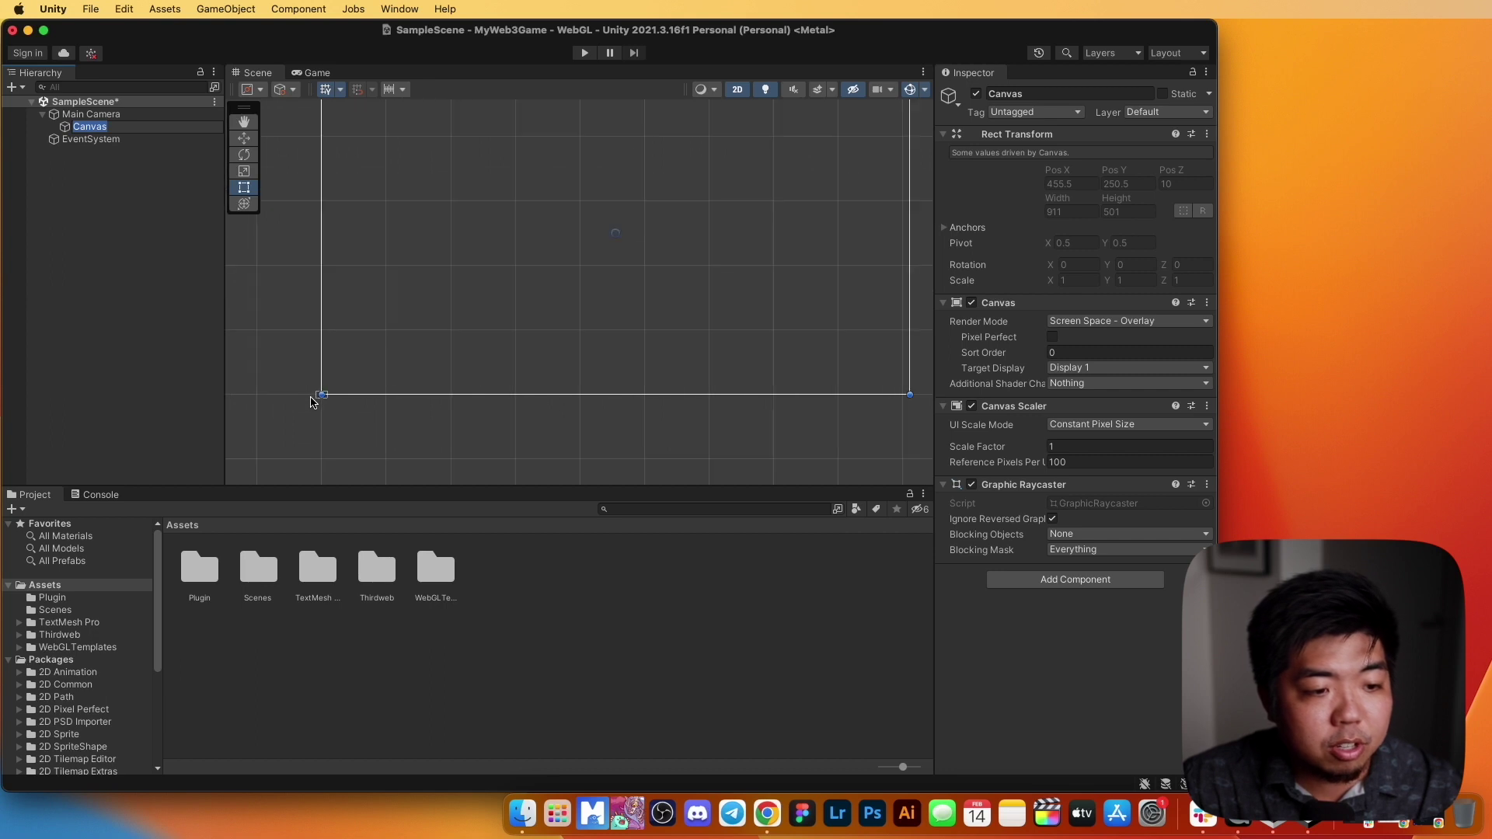
pyautogui.scroll(-3, 311, 400)
pyautogui.scroll(2, 373, 287)
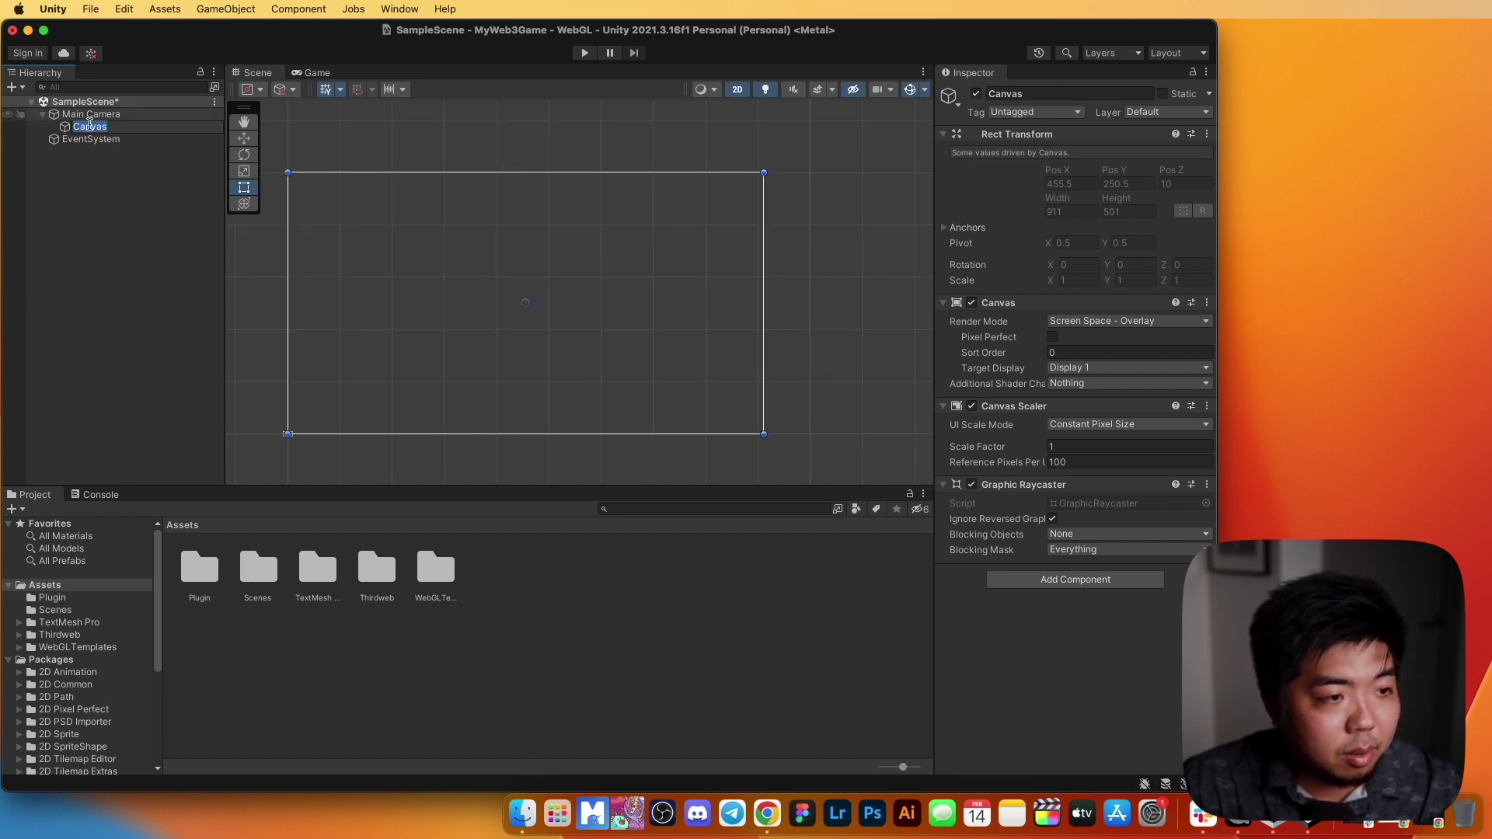
# Step: Rename the new canvas to 'StartScreen' and select it
pyautogui.write('Start')
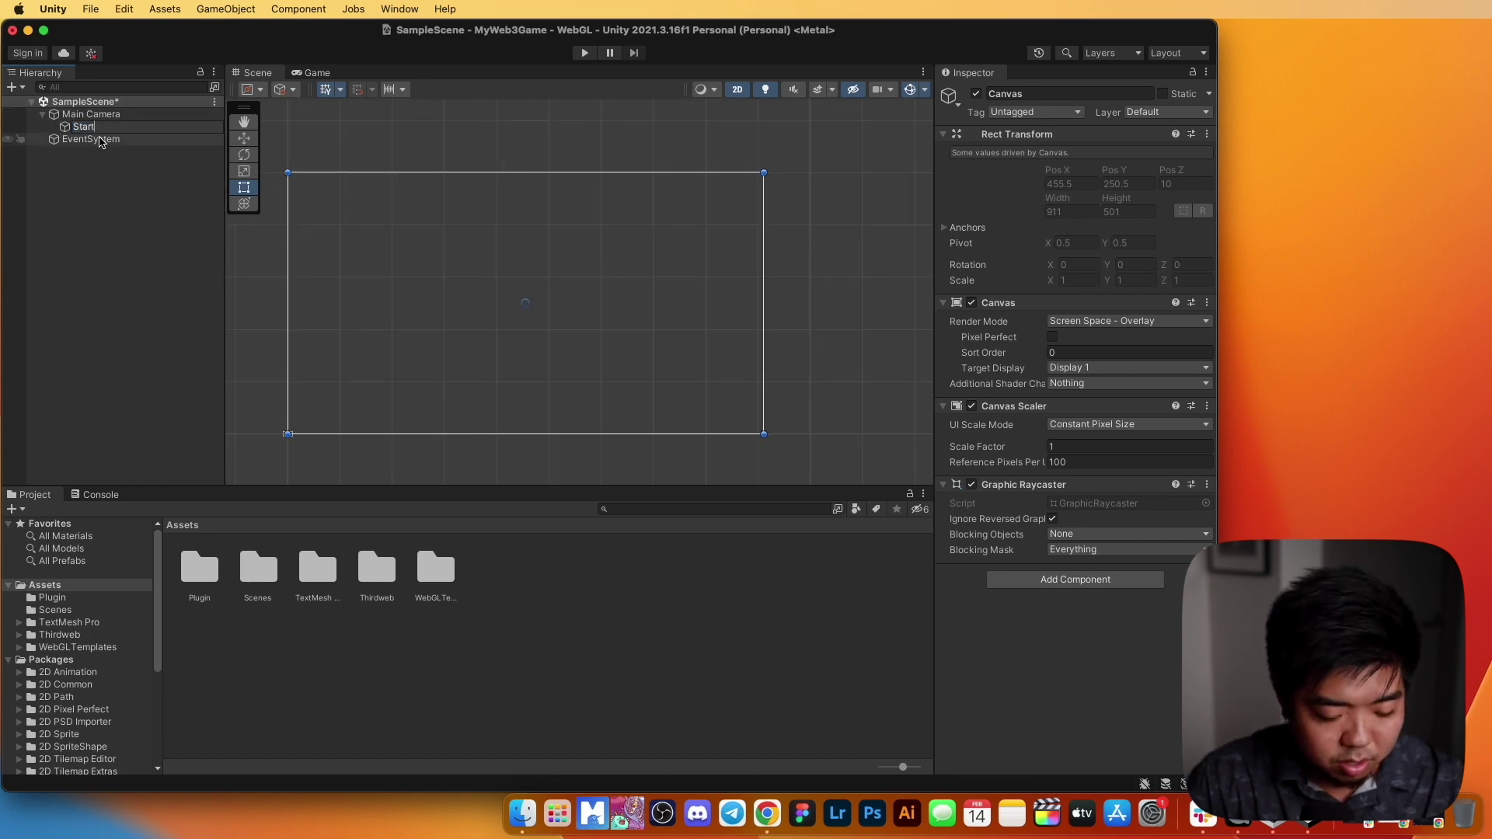
pyautogui.write('Screen')
pyautogui.press('Return')
pyautogui.click(105, 126)
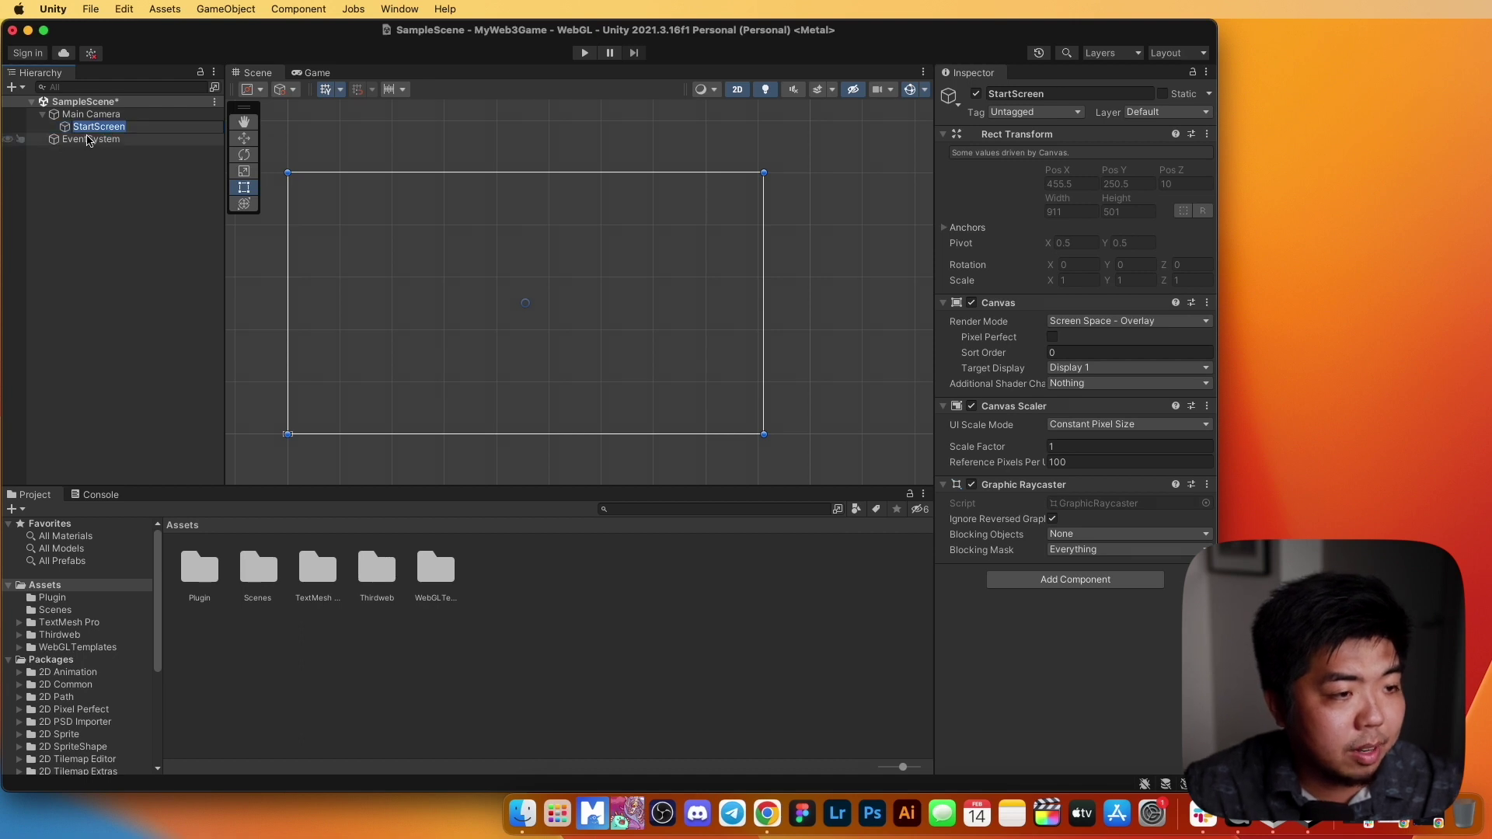
pyautogui.click(432, 532)
pyautogui.click(107, 127)
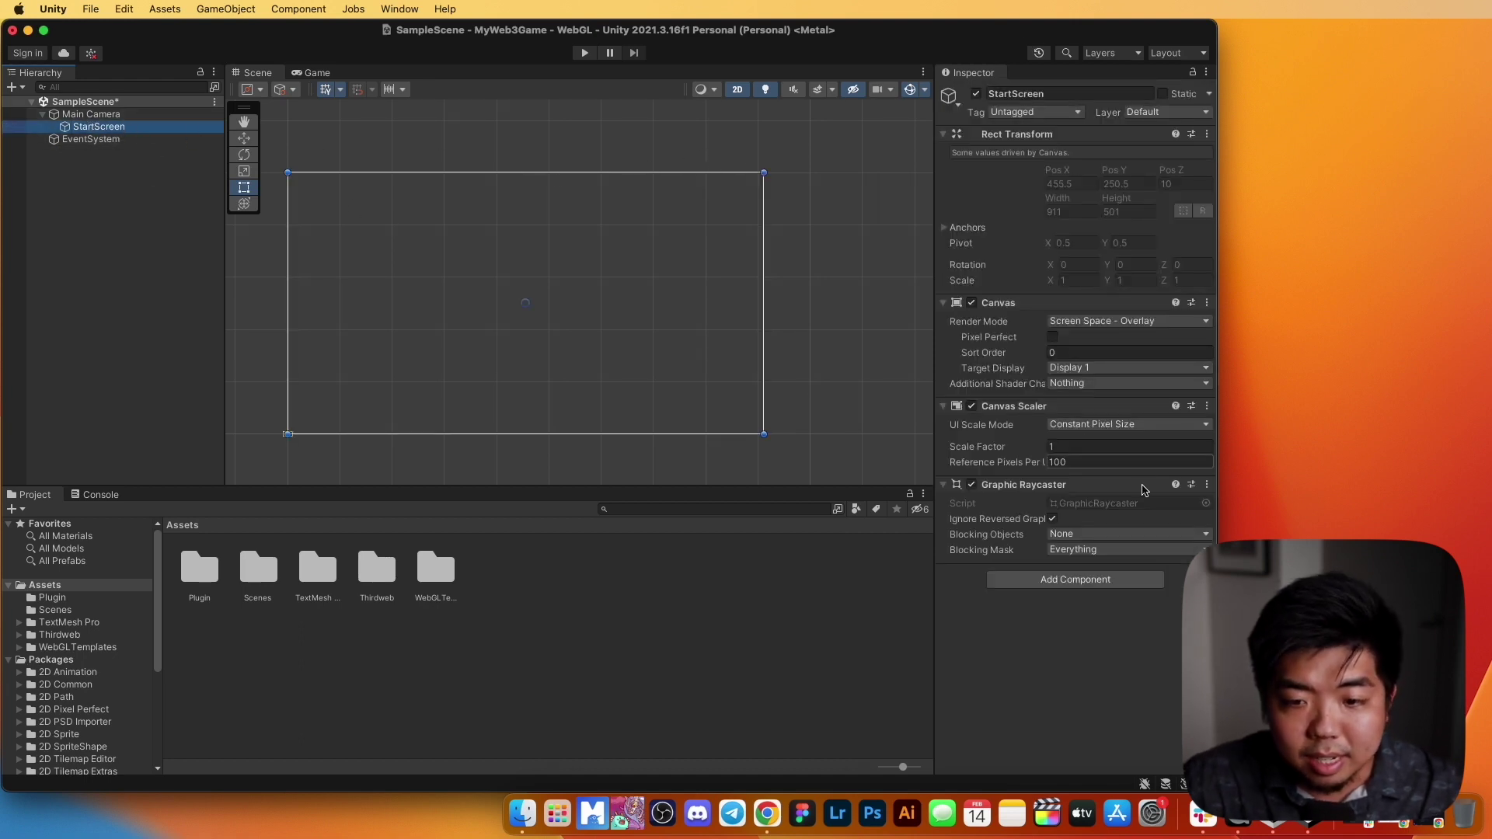
# Step: Set StartScreen's Canvas Scaler to Scale With Screen Size at a 1920×1080 reference resolution
pyautogui.click(1146, 428)
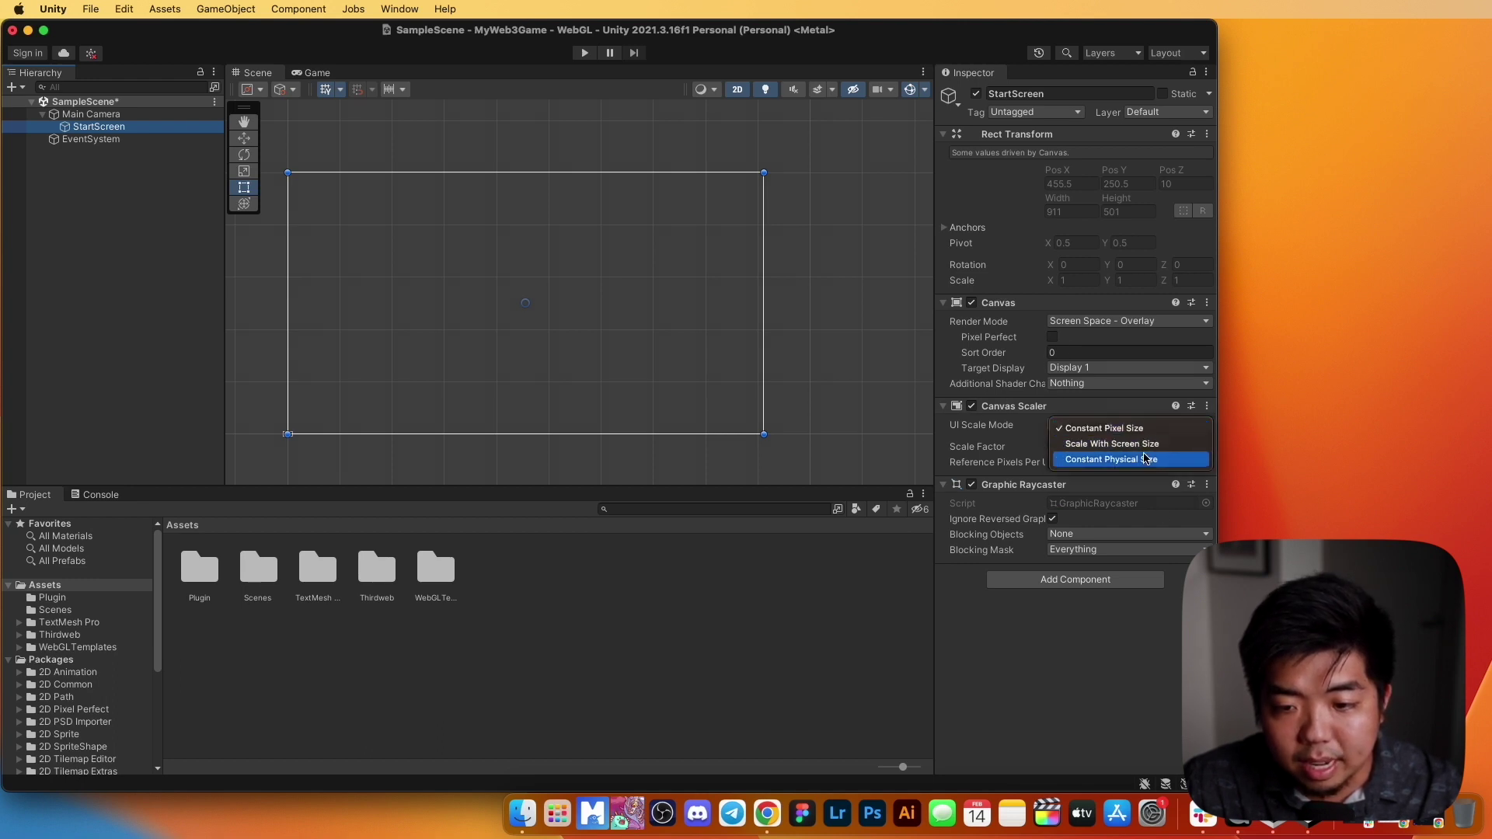
pyautogui.click(1082, 449)
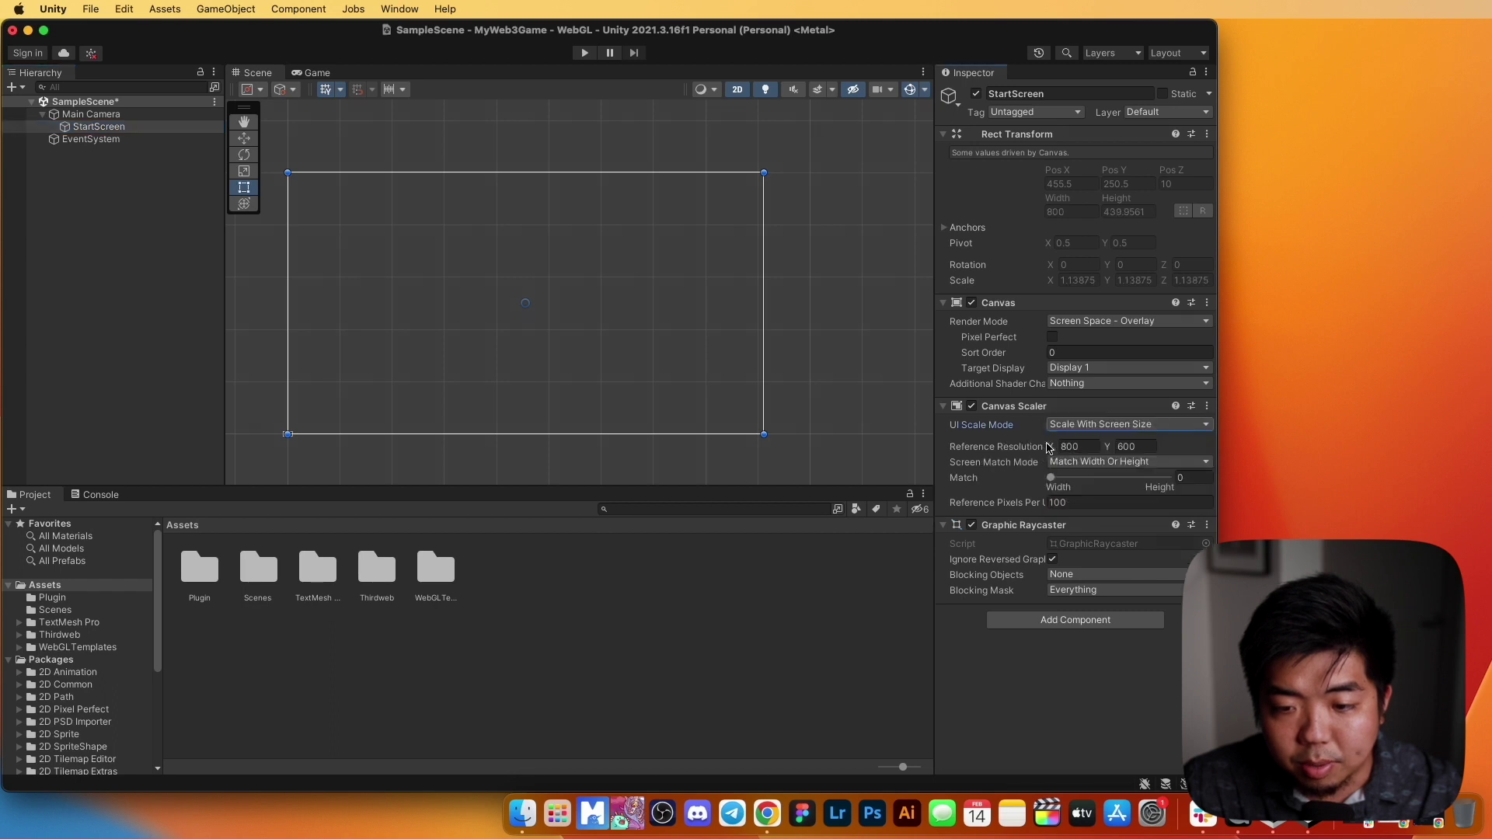
pyautogui.click(1092, 445)
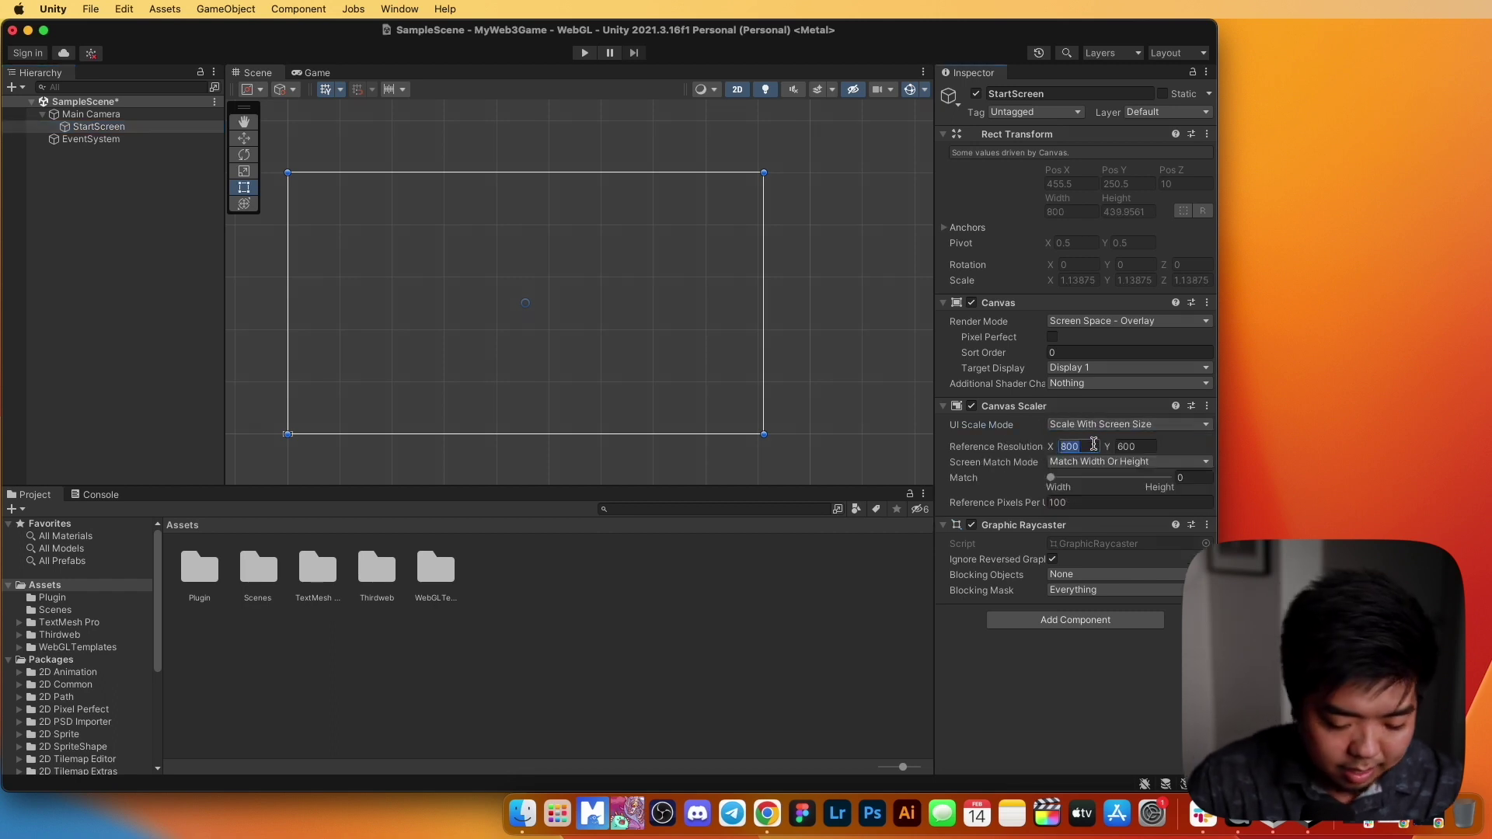
pyautogui.write('1920')
pyautogui.press('Tab')
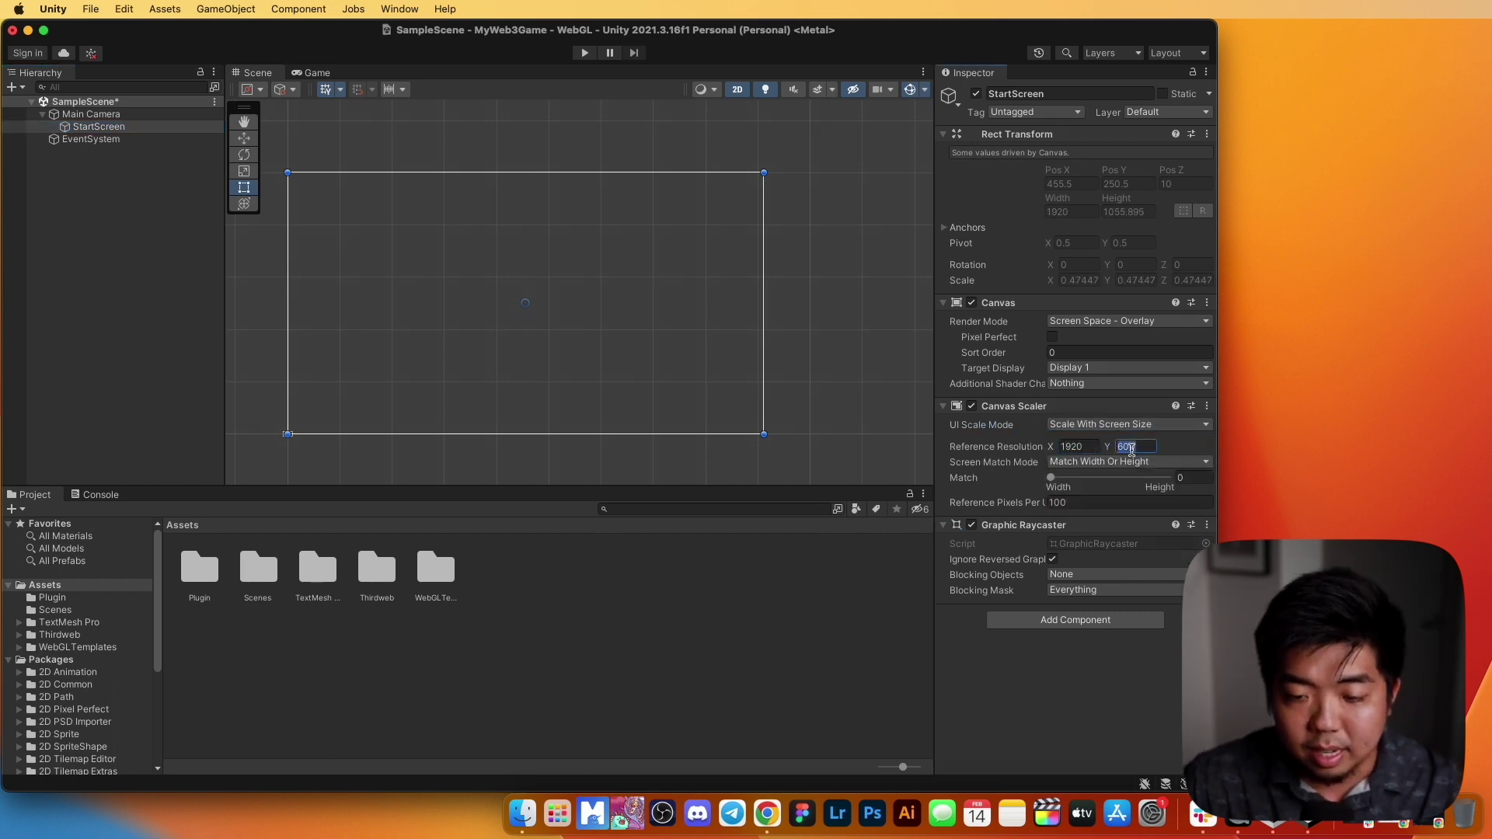
pyautogui.write('1080')
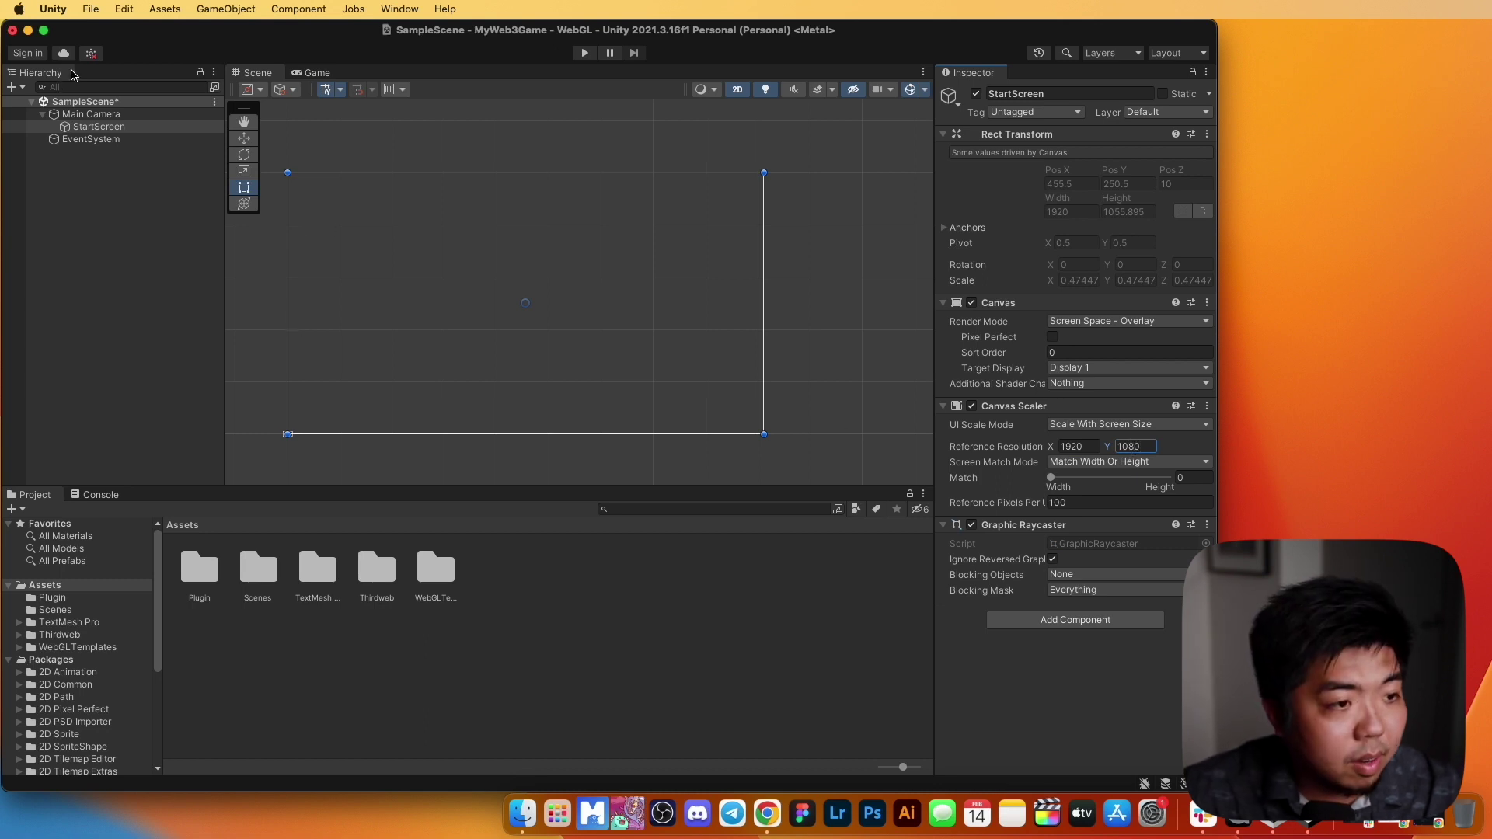
pyautogui.click(86, 114)
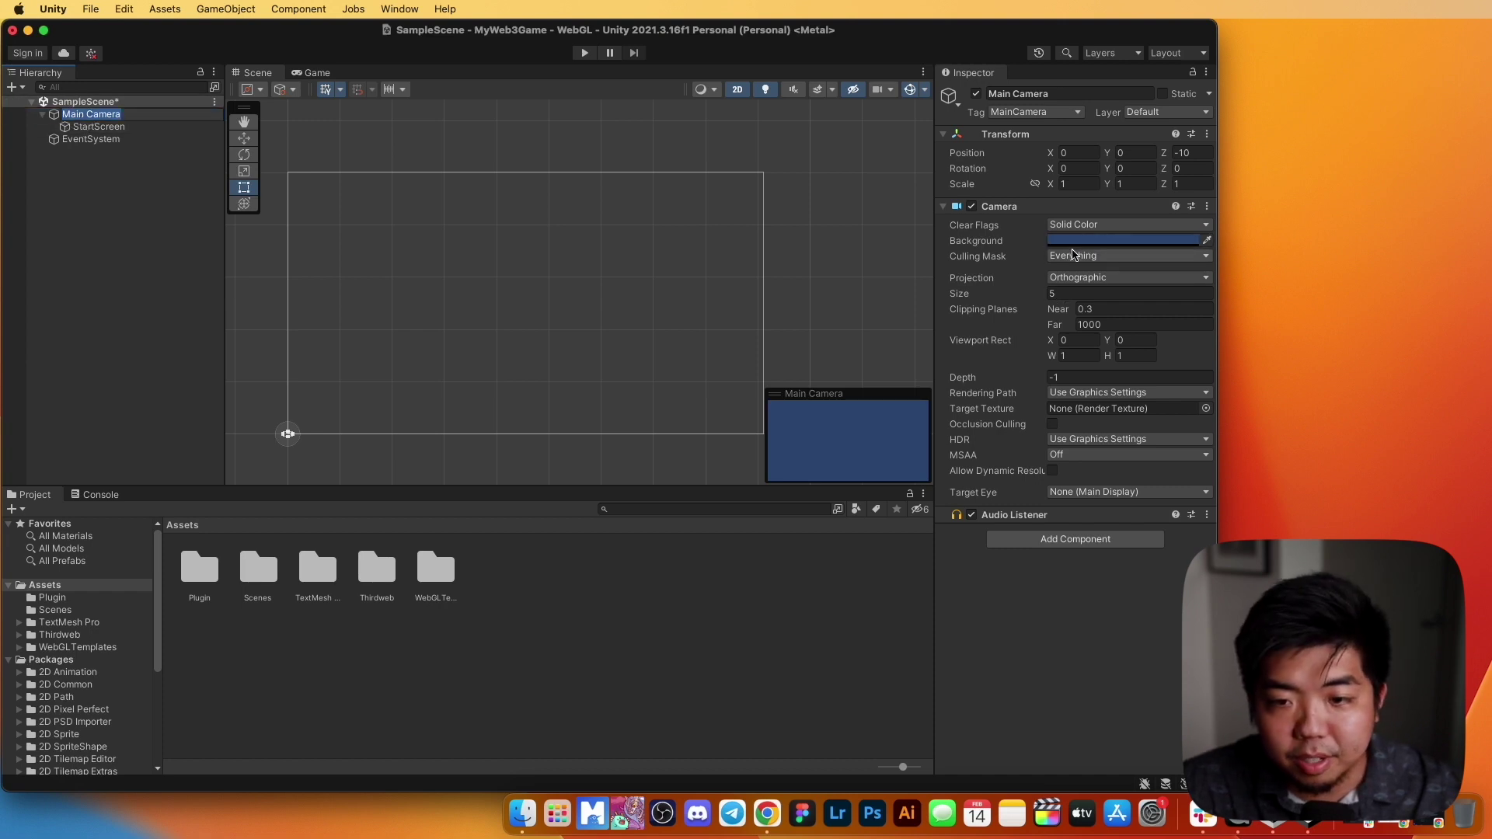
# Step: Make the Main Camera background white and move the camera preview overlay higher
pyautogui.click(1122, 241)
pyautogui.moveTo(1142, 356); pyautogui.dragTo(1120, 326)
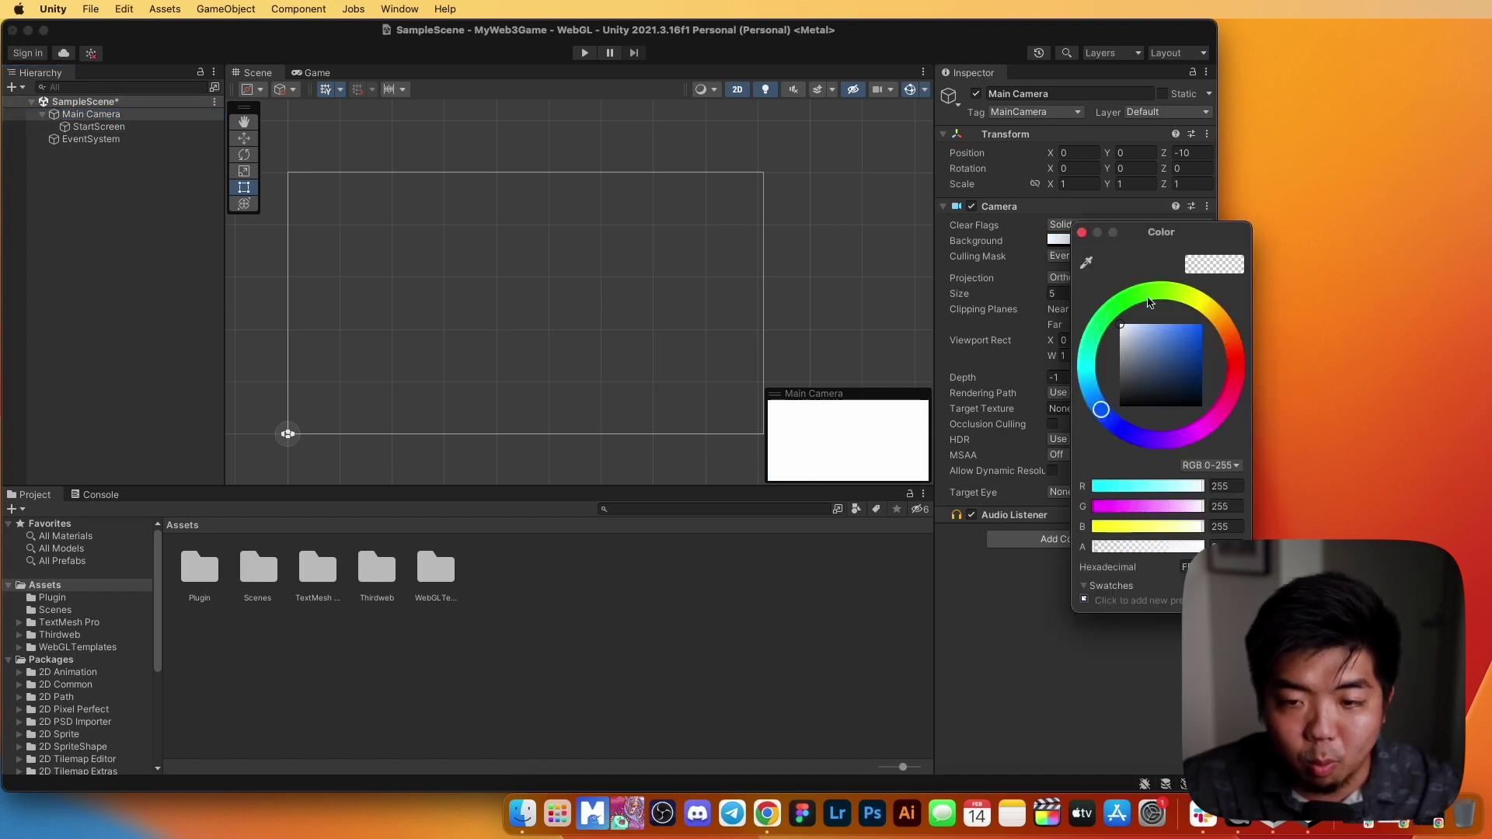
pyautogui.click(1081, 233)
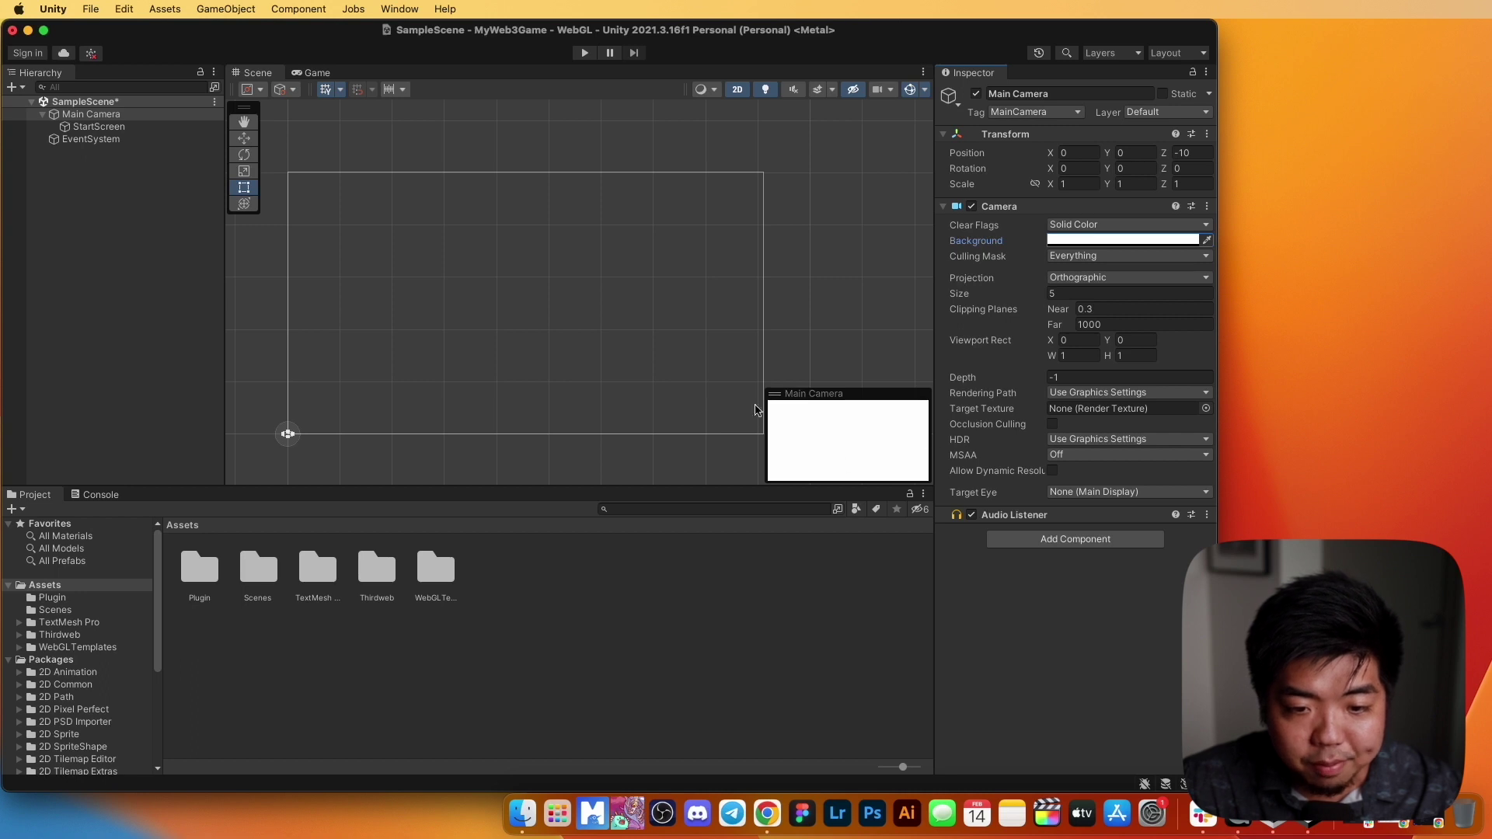
pyautogui.moveTo(773, 395); pyautogui.dragTo(793, 303)
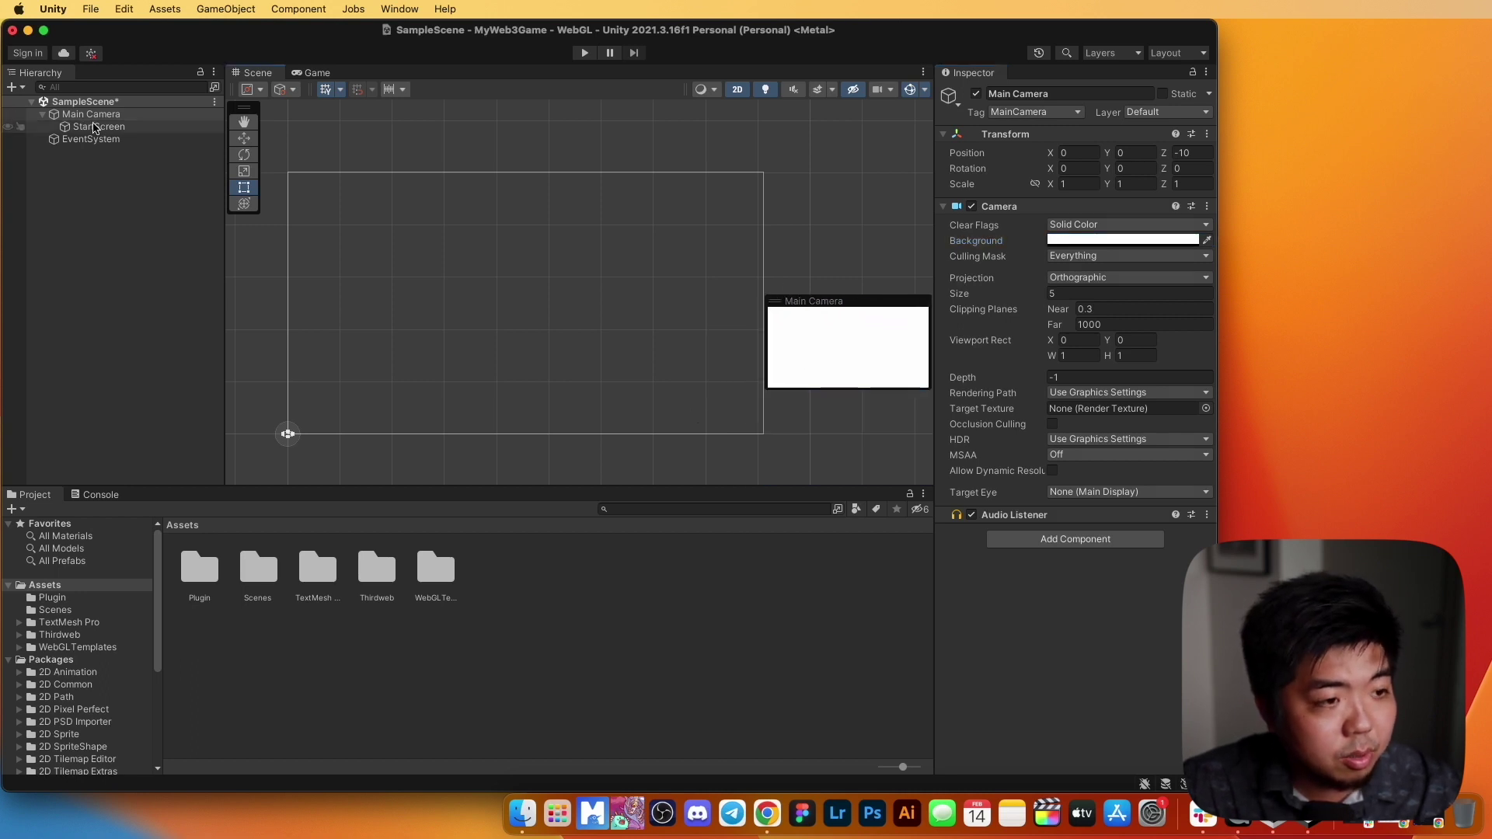
pyautogui.click(74, 117)
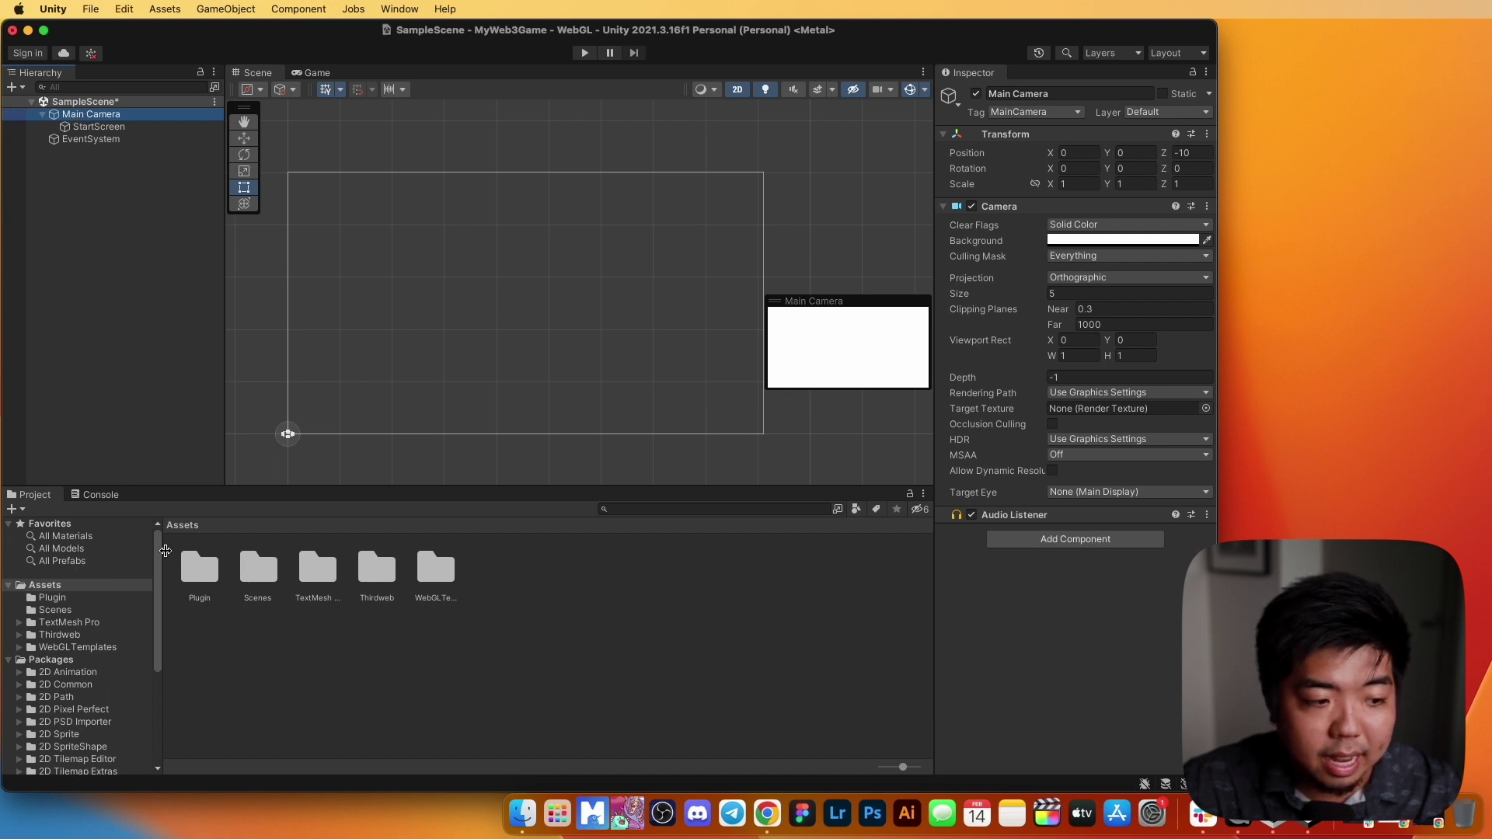